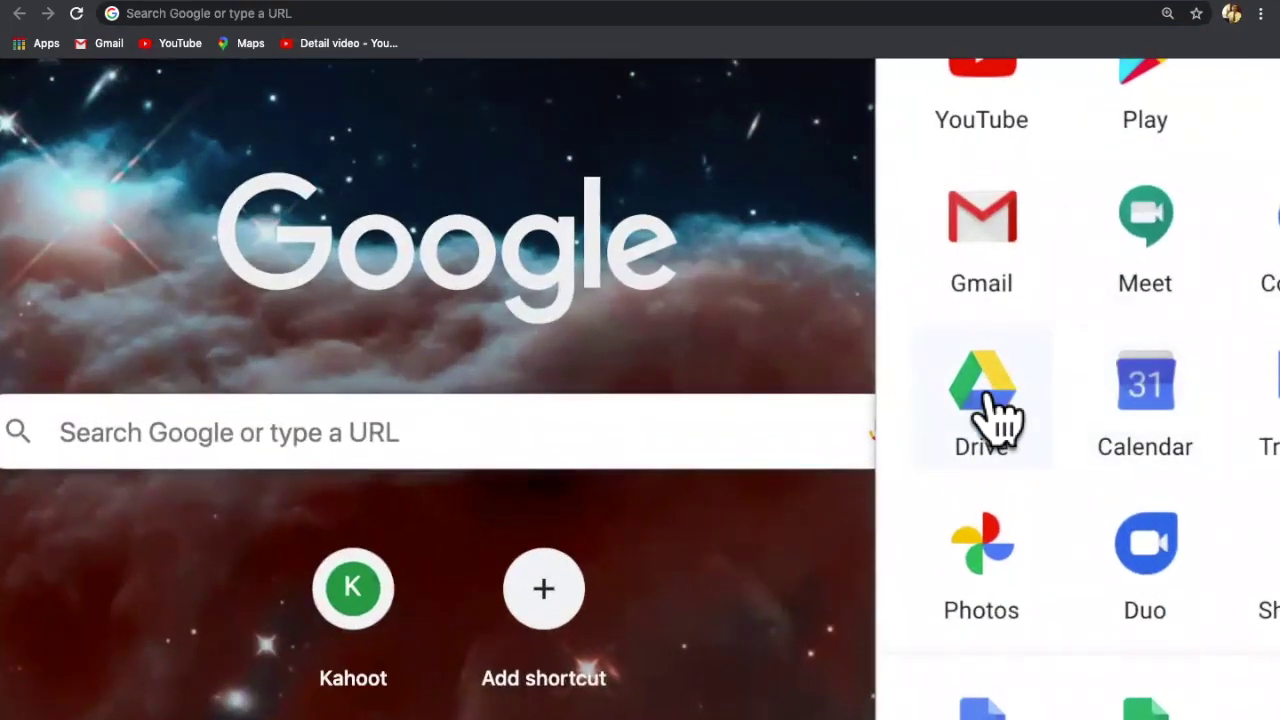
# - Go to Google Drive and open the "Ulangan Harian KD 3.11" form for editing
pyautogui.scroll(5, 1000, 415)
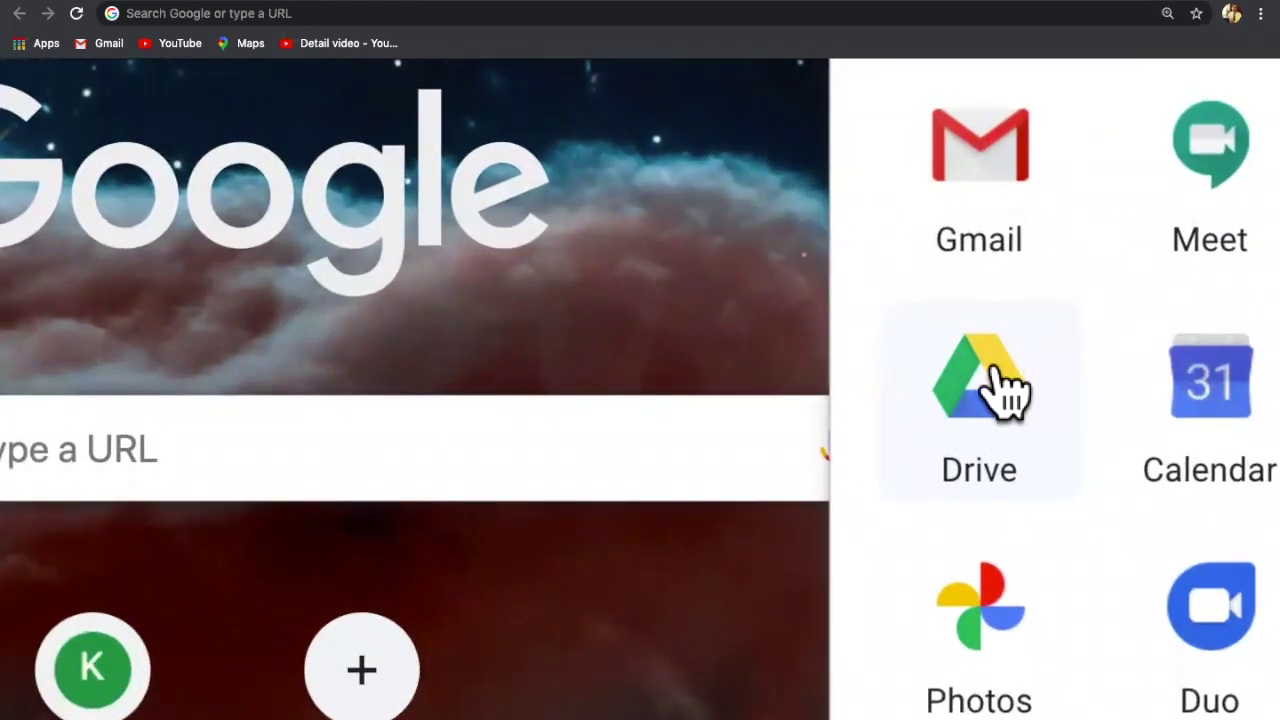
pyautogui.click(998, 372)
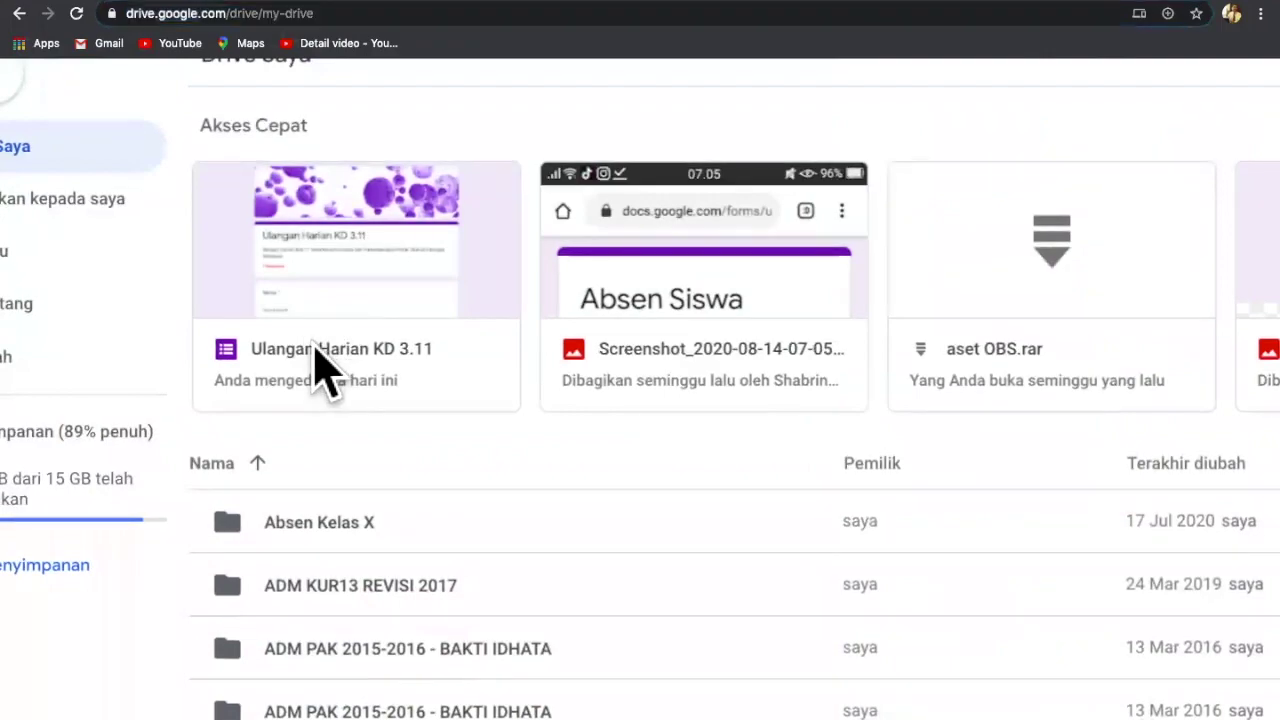
pyautogui.click(314, 348)
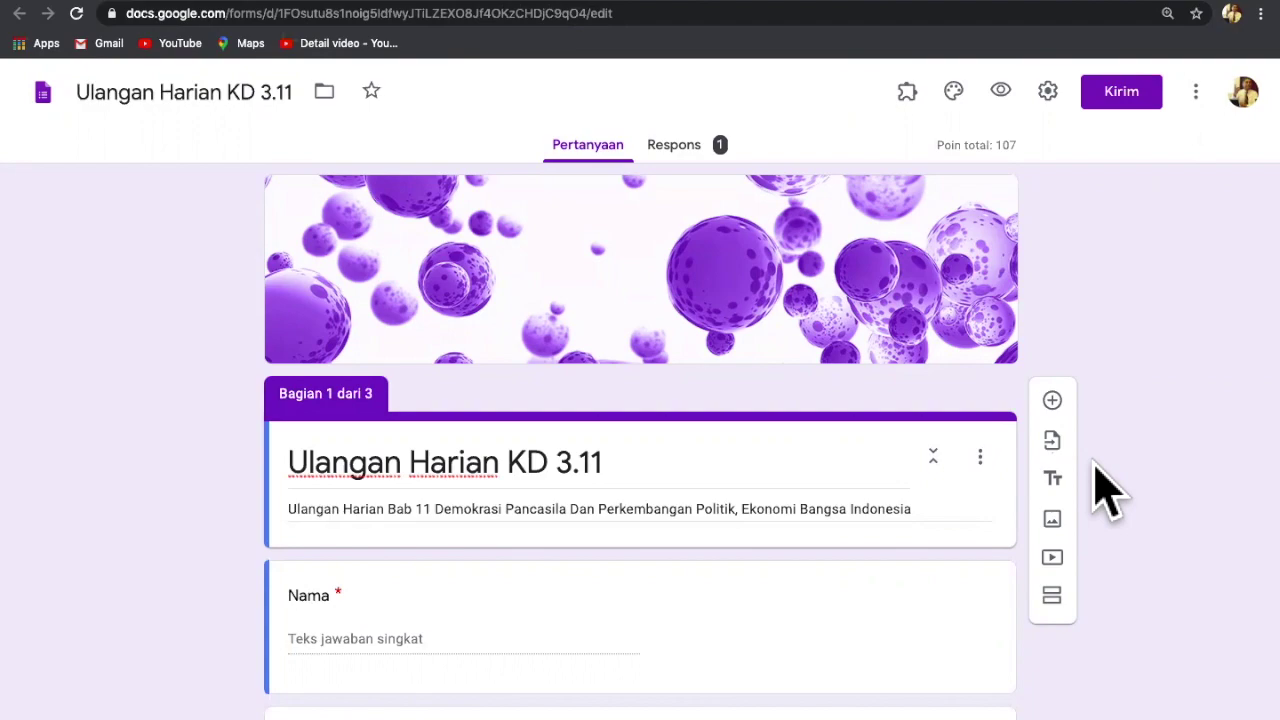
# - Examine the form's identity fields, including Token/Password, and the first questions in the Soal section
pyautogui.scroll(-6, 1105, 490)
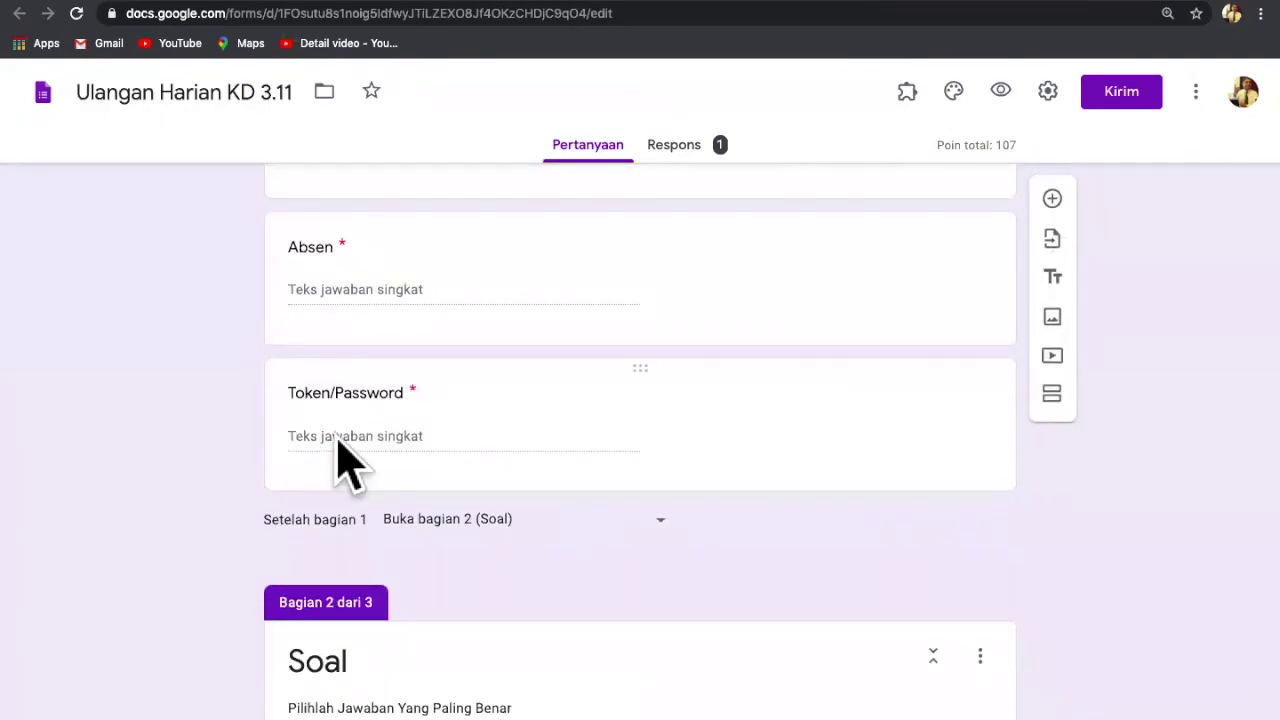
pyautogui.scroll(5, 405, 435)
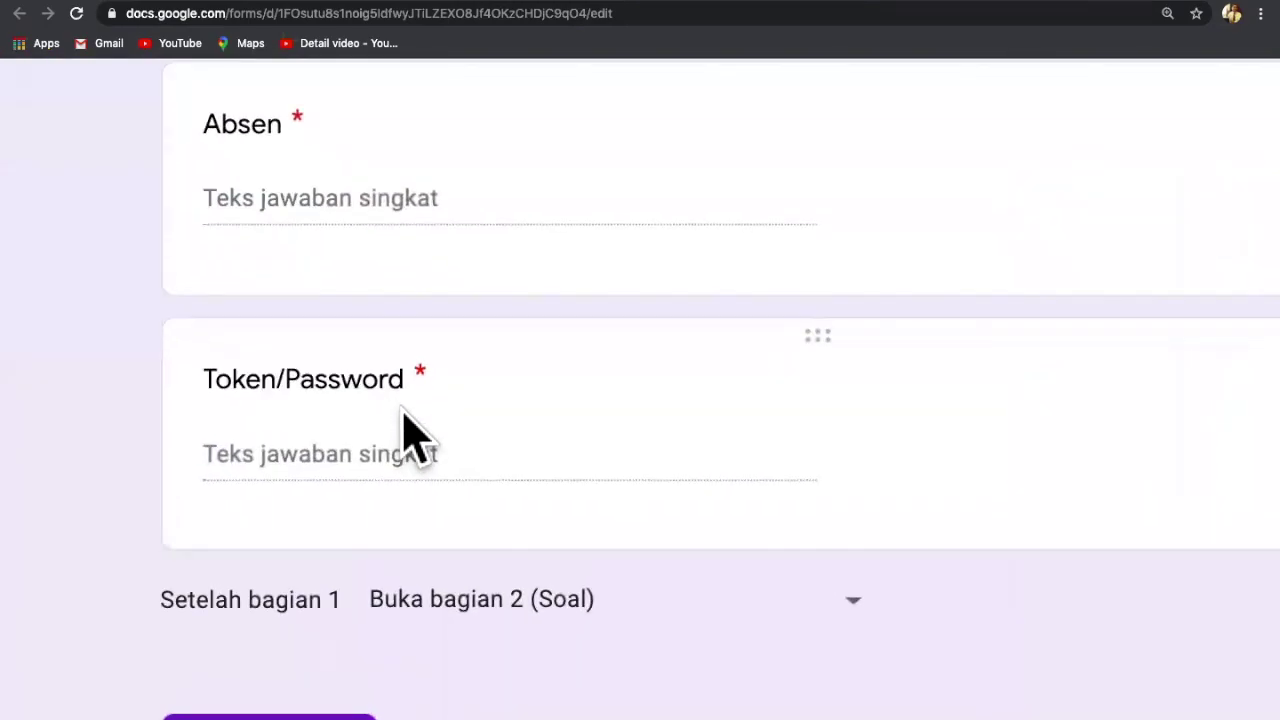
pyautogui.scroll(3, 405, 435)
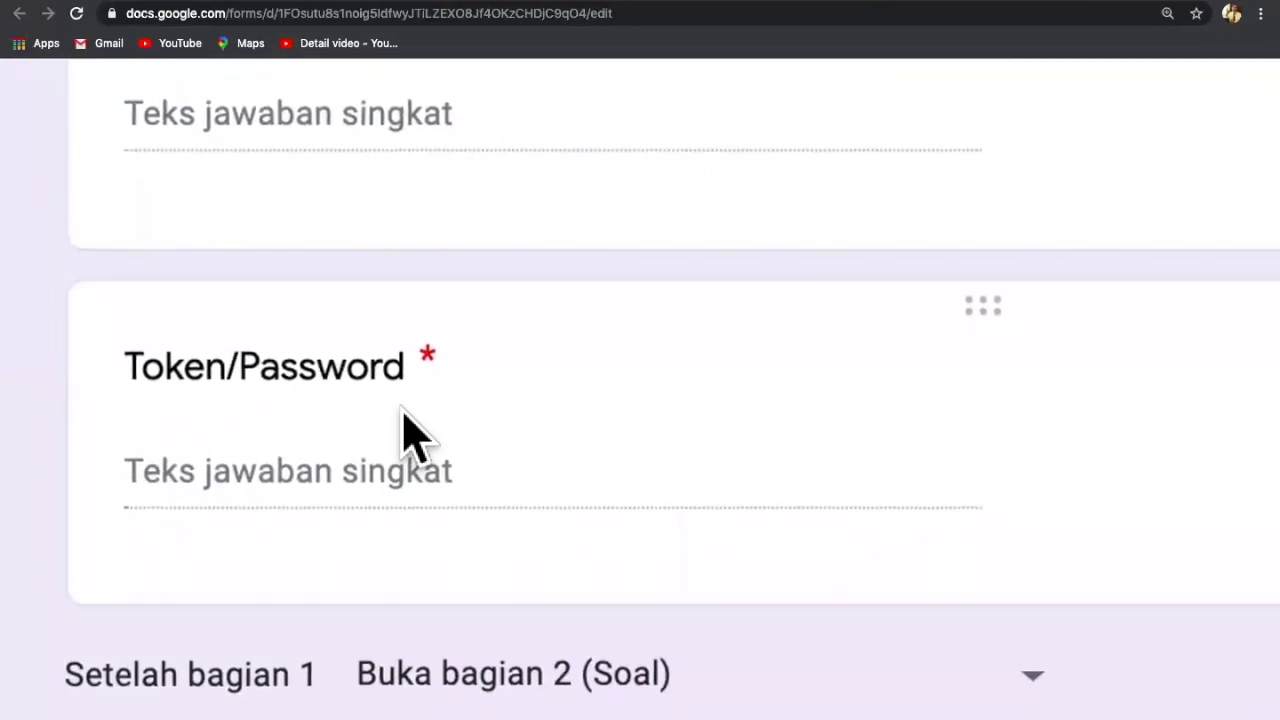
pyautogui.scroll(-5, 405, 435)
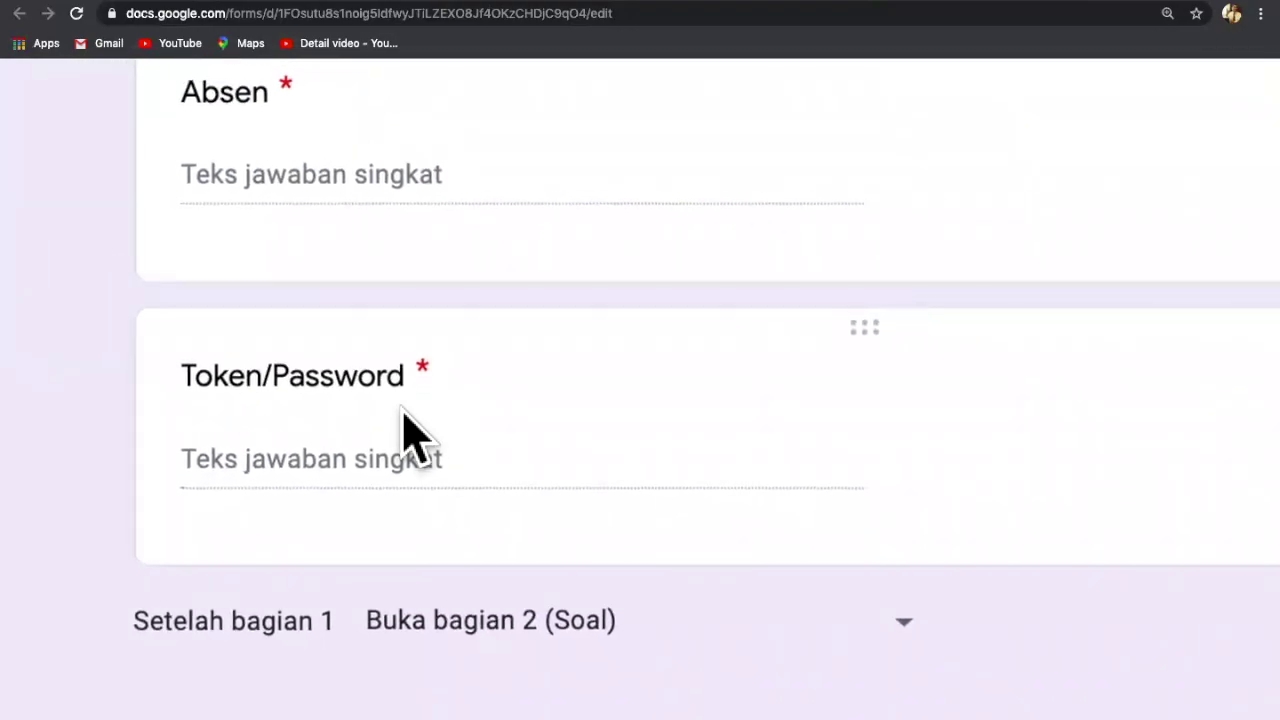
pyautogui.scroll(-1, 415, 435)
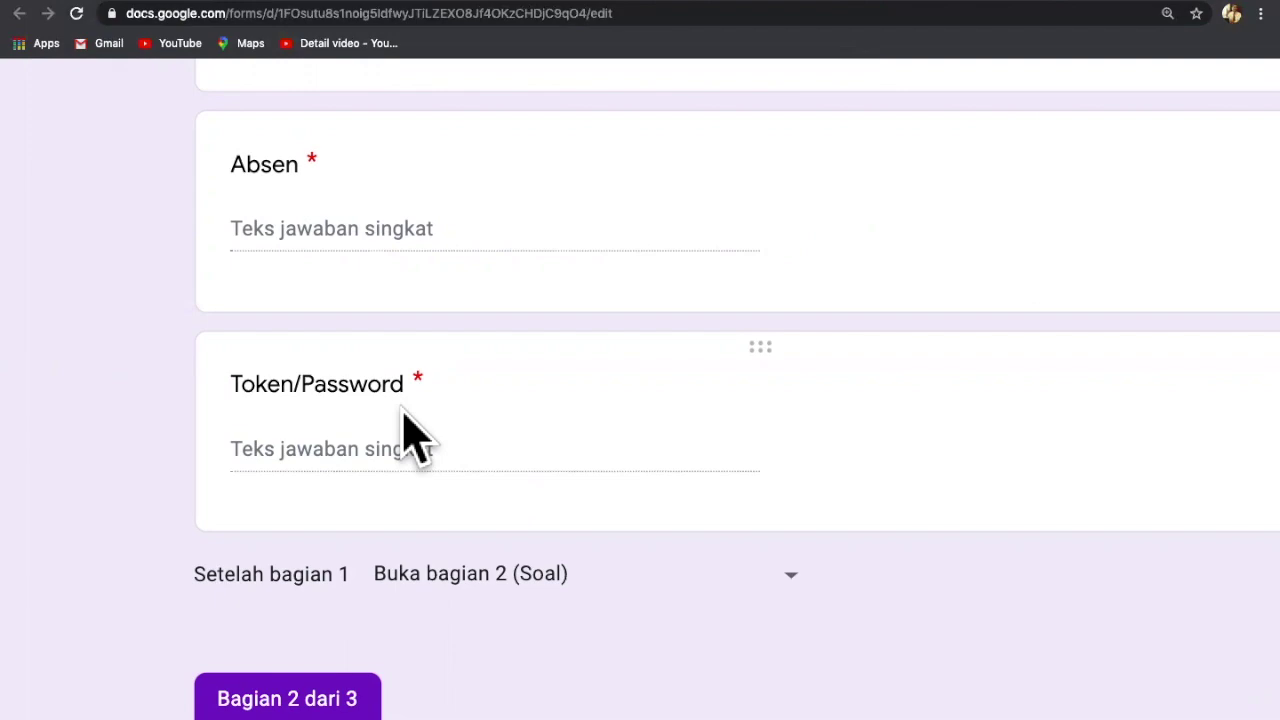
pyautogui.hotkey('ctrl', '-')
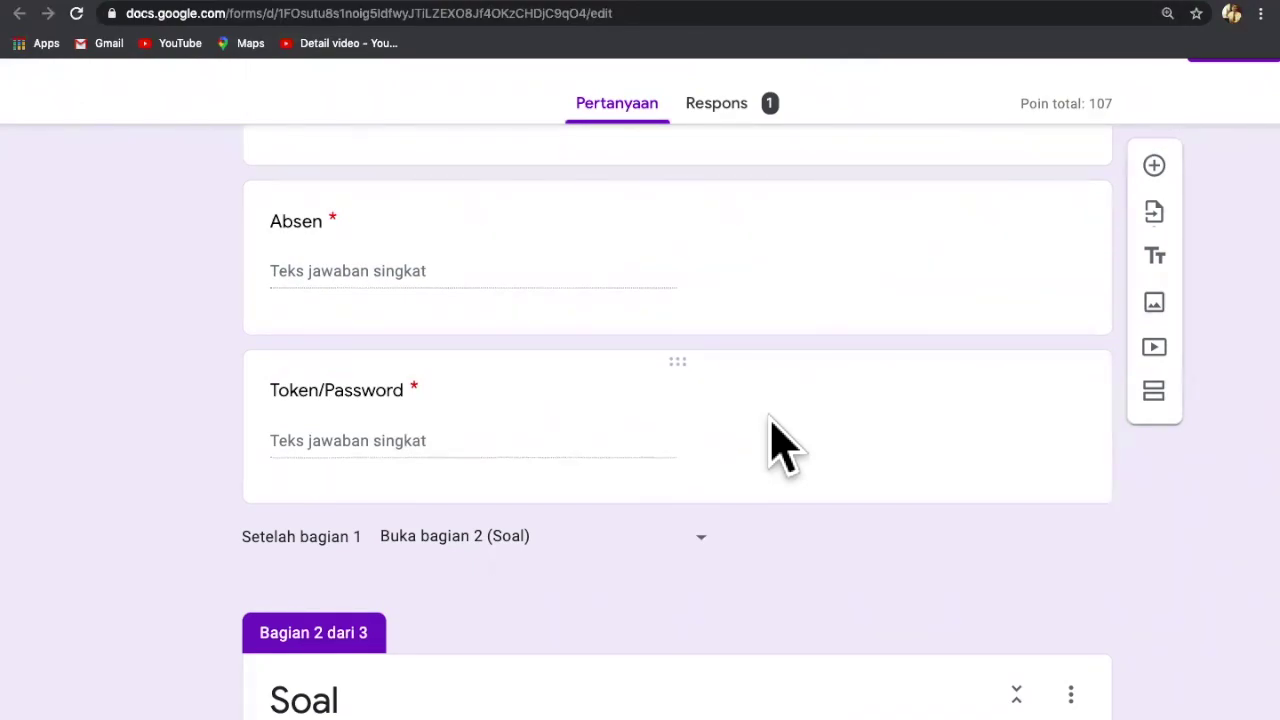
pyautogui.scroll(4, 783, 447)
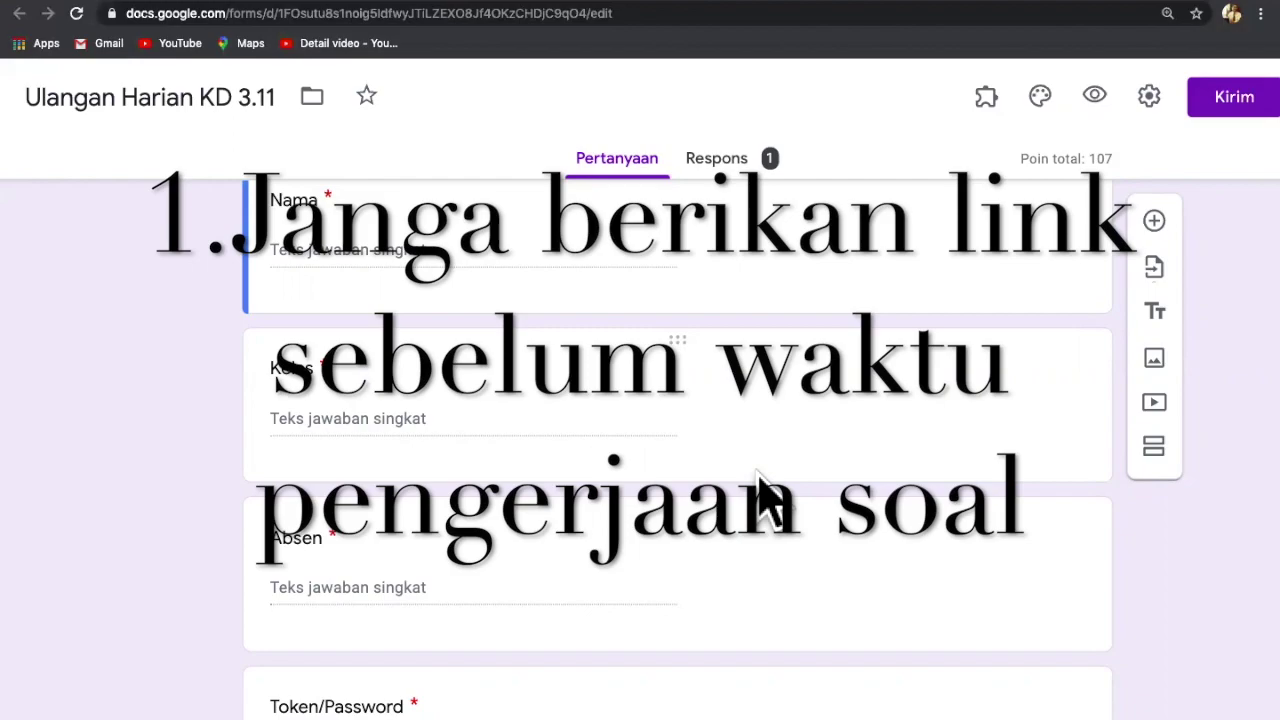
pyautogui.scroll(-7, 760, 490)
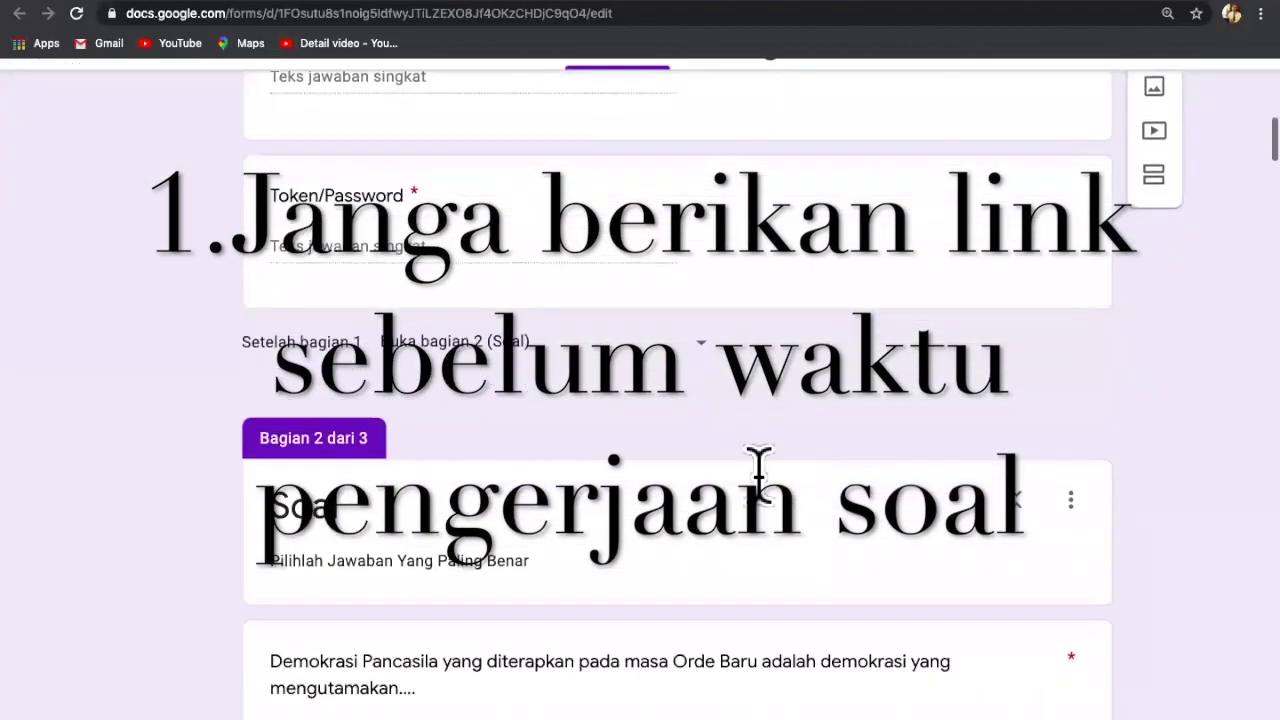
pyautogui.scroll(-3, 760, 490)
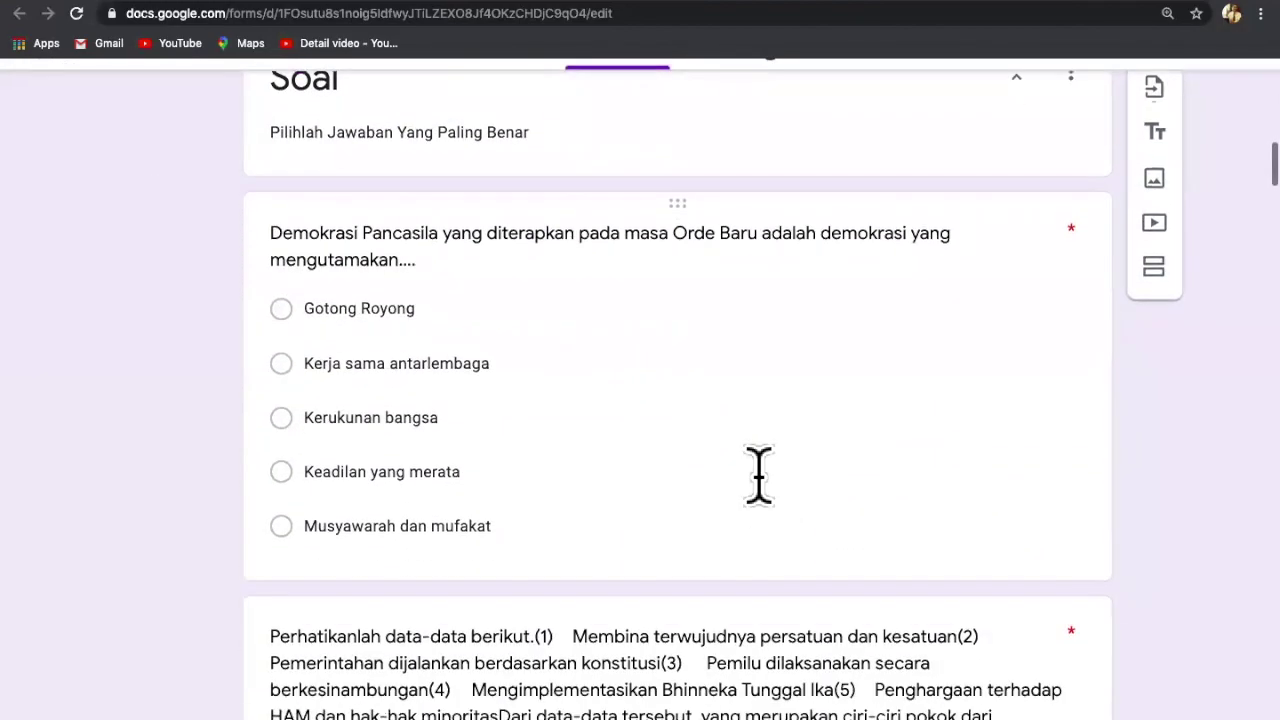
pyautogui.scroll(1, 758, 475)
pyautogui.scroll(5, 758, 475)
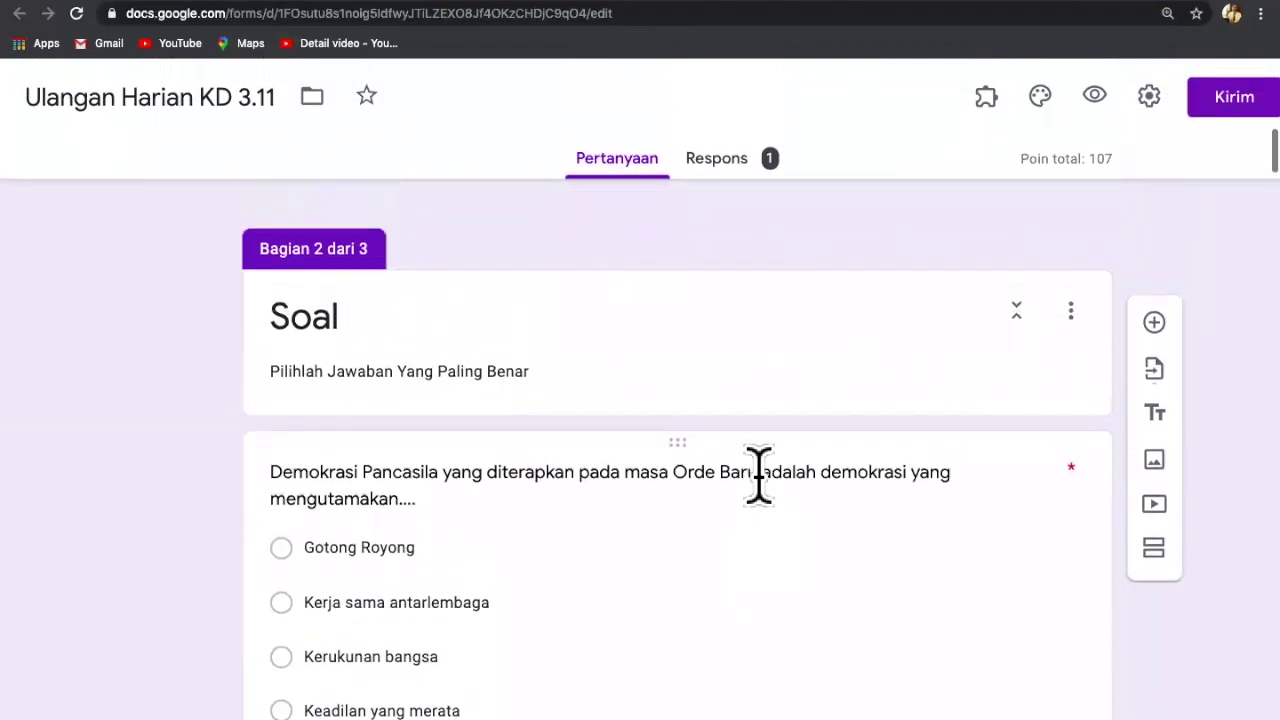
# - Open the form's settings and review the general (Umum) and quiz (Kuis) options
pyautogui.scroll(10, 760, 490)
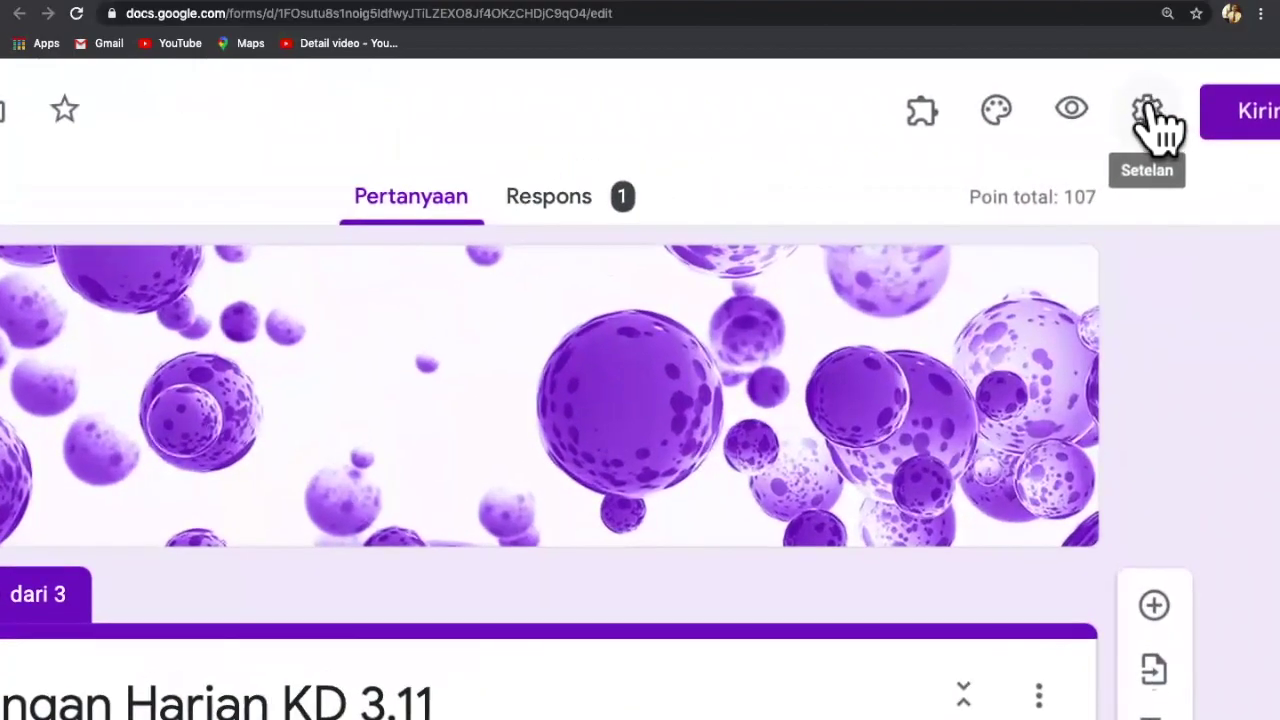
pyautogui.click(1147, 110)
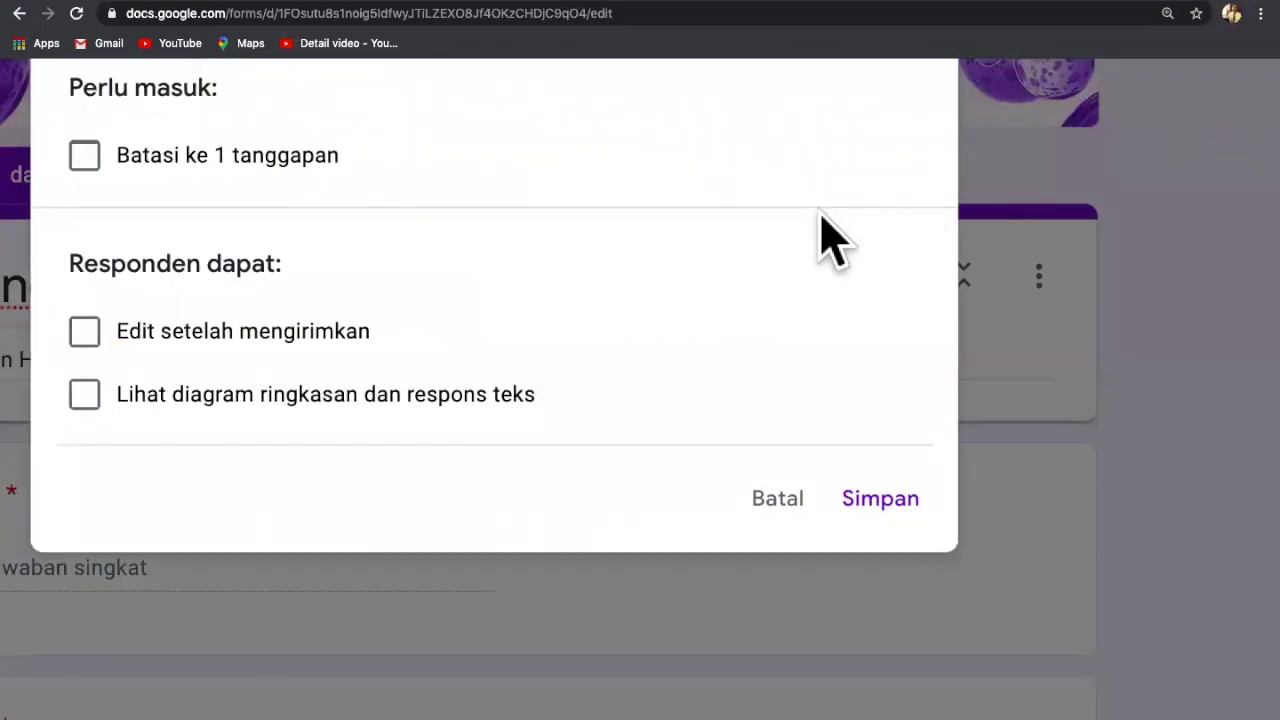
pyautogui.scroll(3, 830, 240)
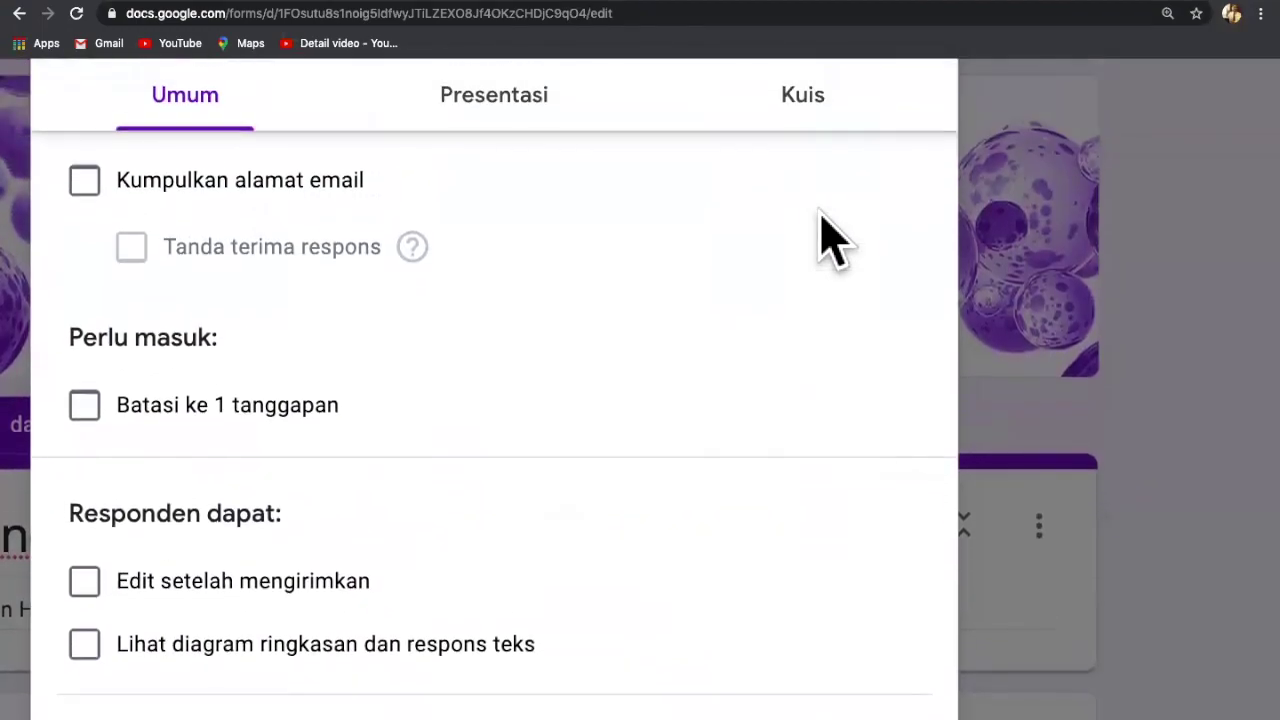
pyautogui.scroll(1, 830, 240)
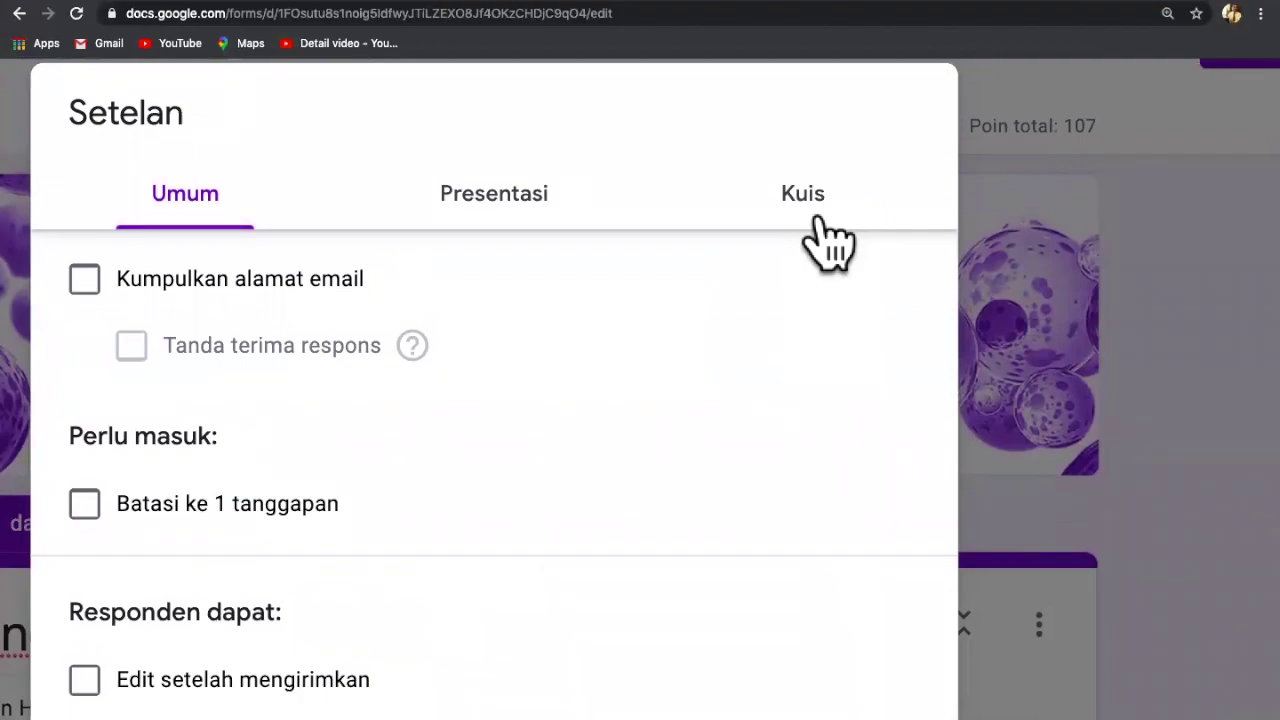
pyautogui.scroll(-2, 823, 234)
pyautogui.scroll(1, 823, 234)
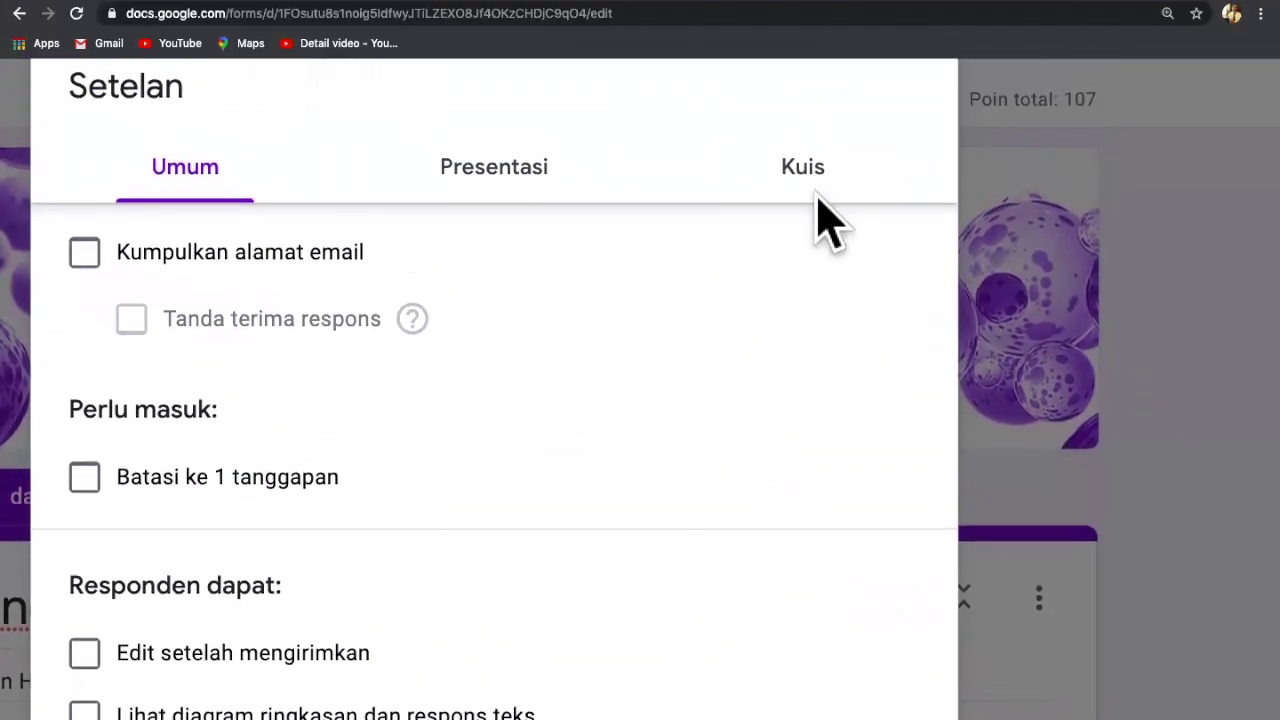
pyautogui.click(808, 168)
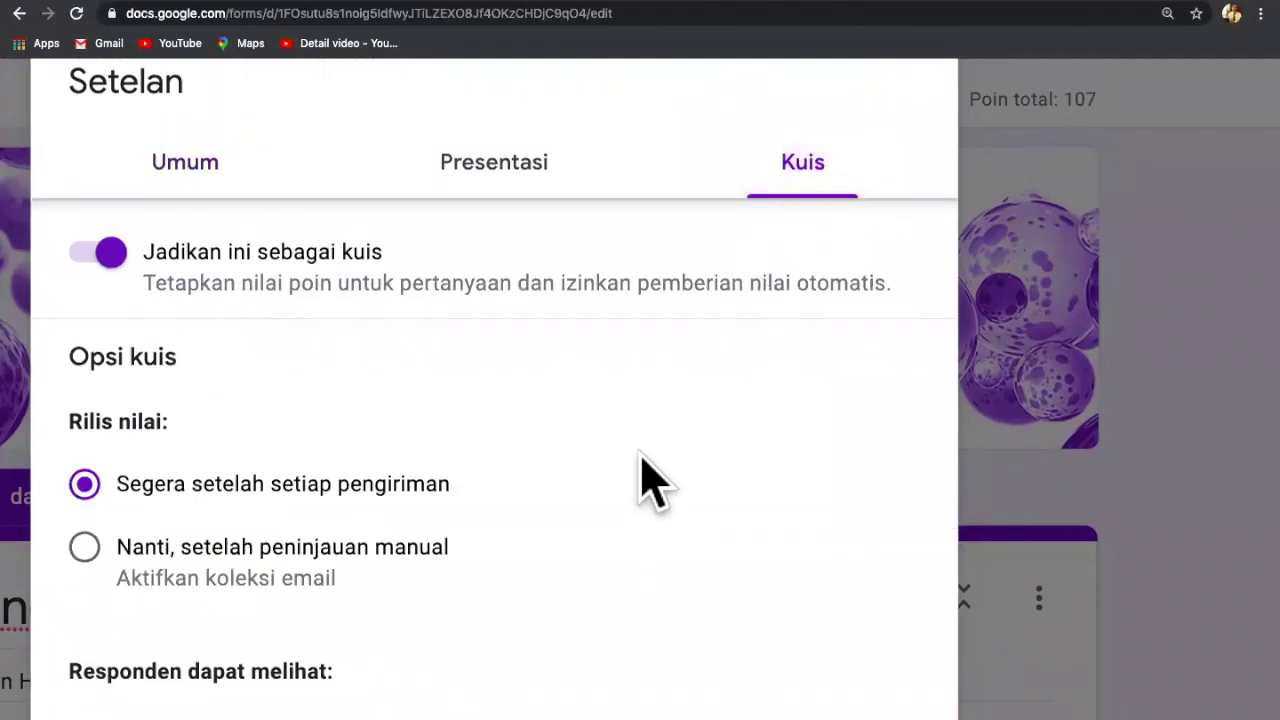
pyautogui.scroll(-1, 645, 500)
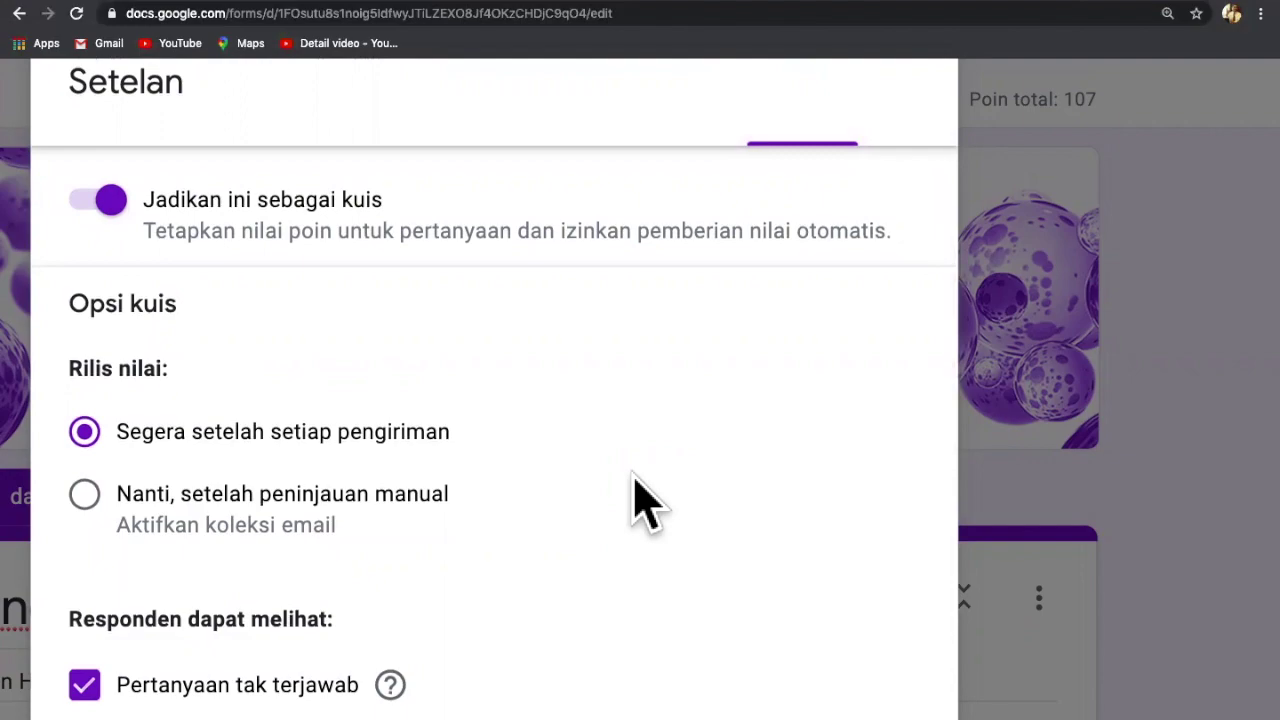
pyautogui.scroll(1, 634, 478)
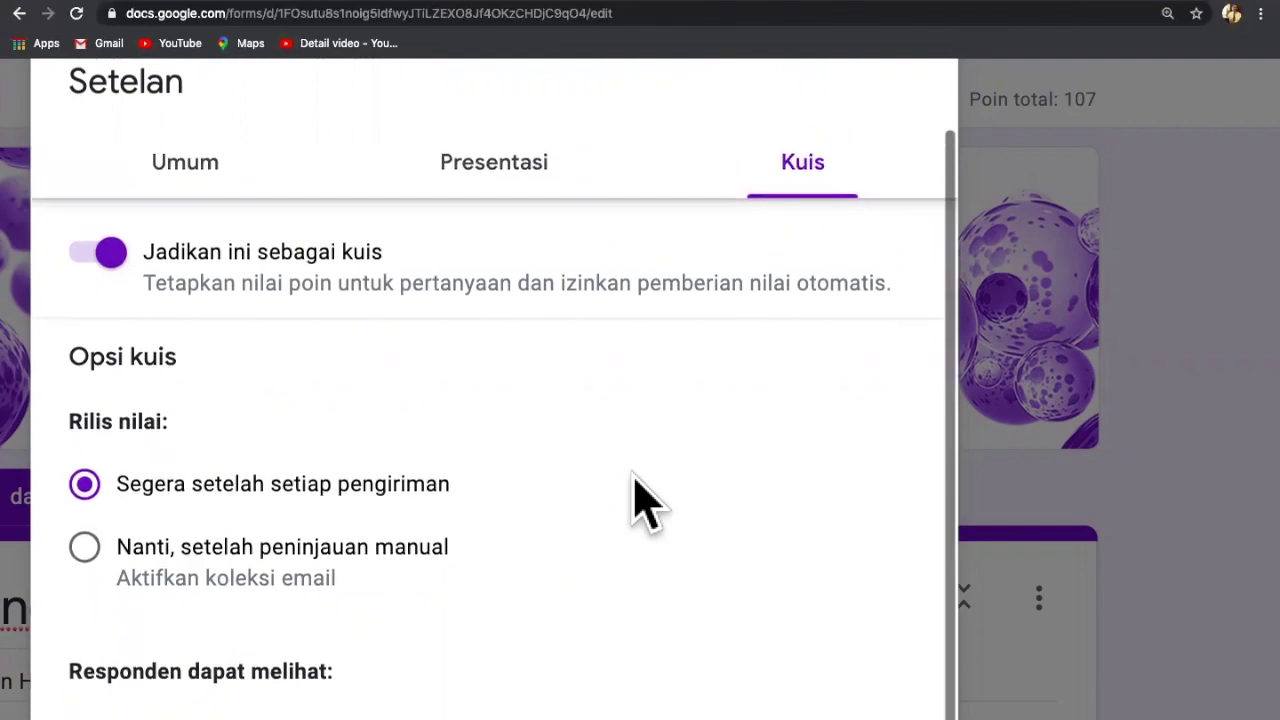
# - Enable "Acak urutan pertanyaan" in the form's presentation settings and save them
pyautogui.click(496, 178)
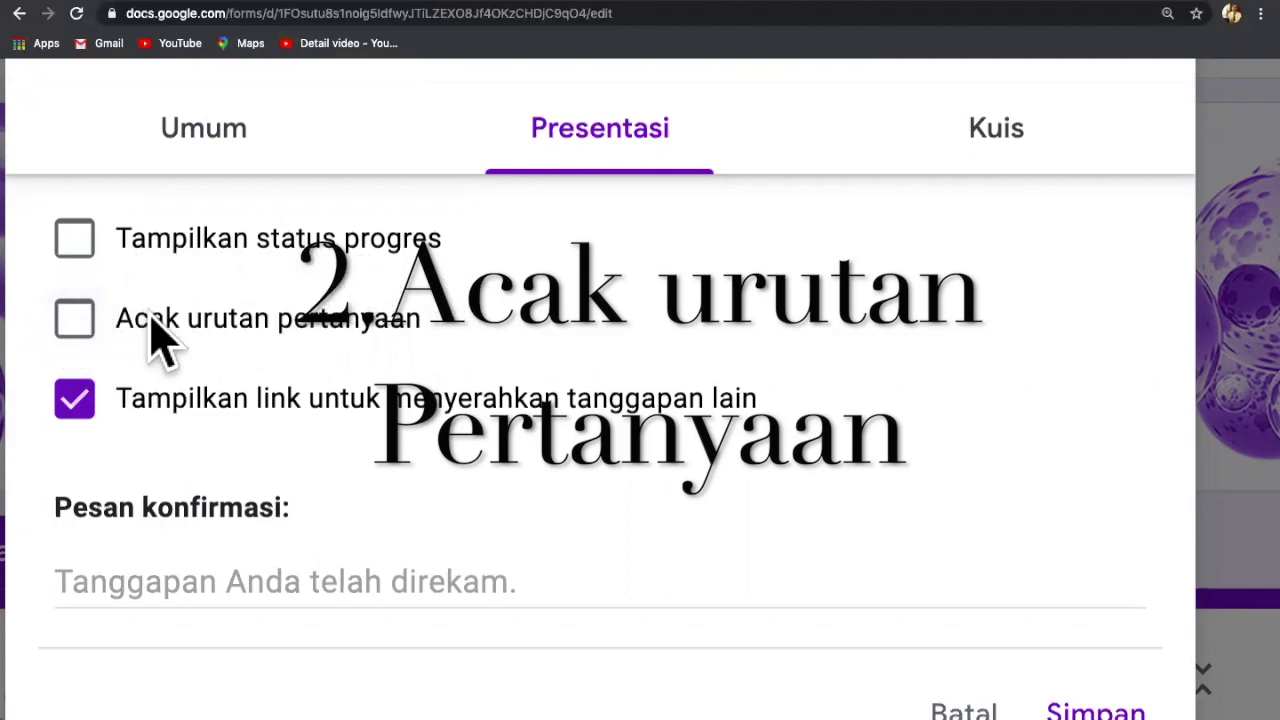
pyautogui.click(76, 320)
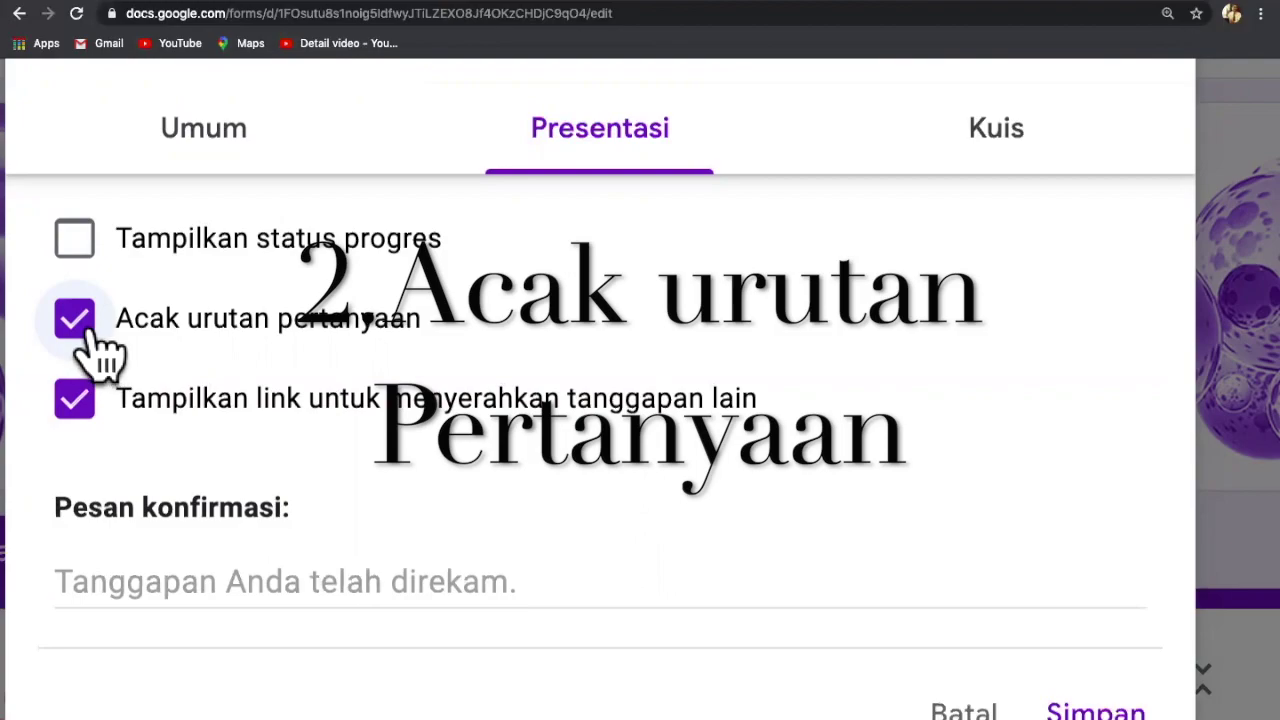
pyautogui.scroll(-5, 100, 345)
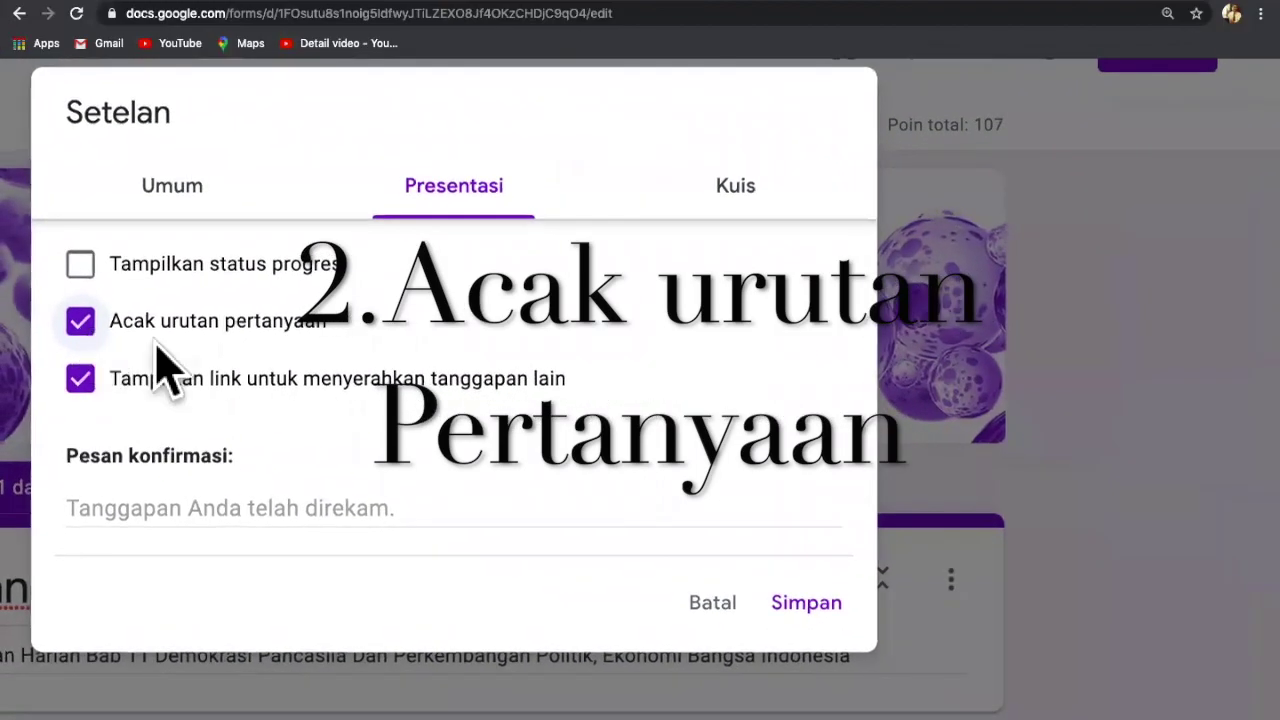
pyautogui.click(806, 603)
# - Check the additional display options of the first Soal question, about Demokrasi Pancasila during Orde Baru
pyautogui.scroll(5, 814, 600)
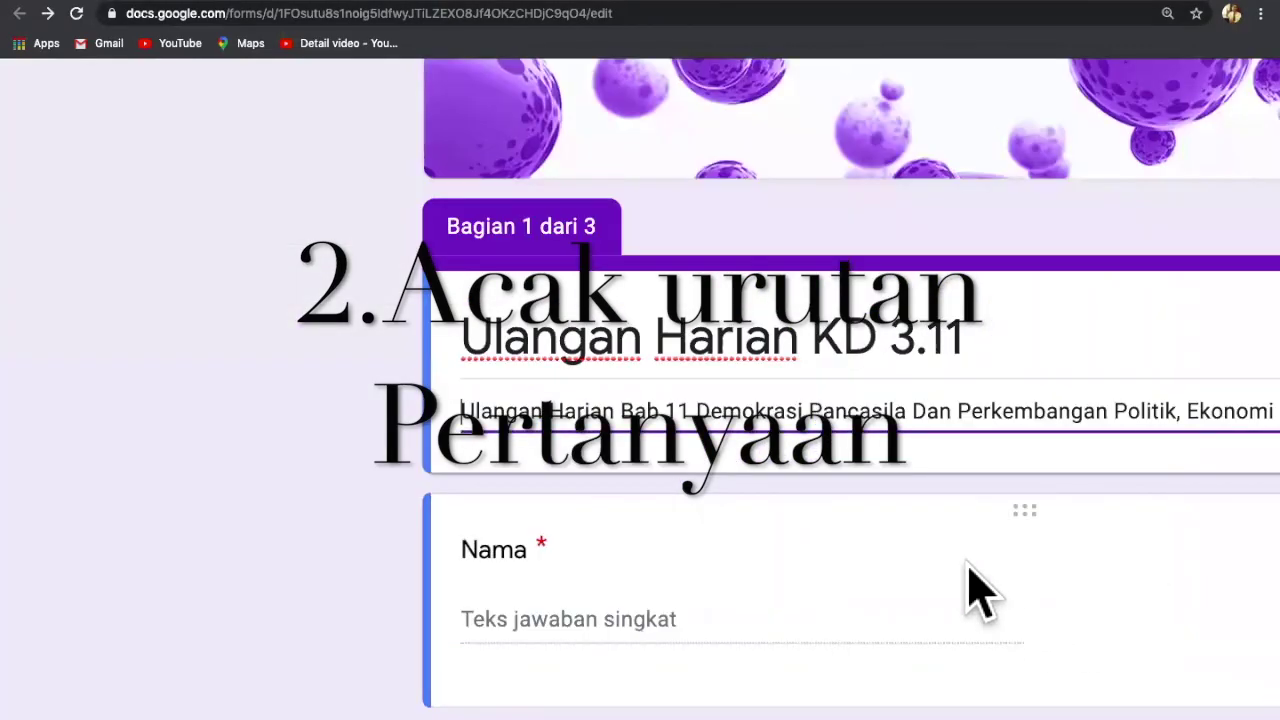
pyautogui.scroll(-2, 972, 585)
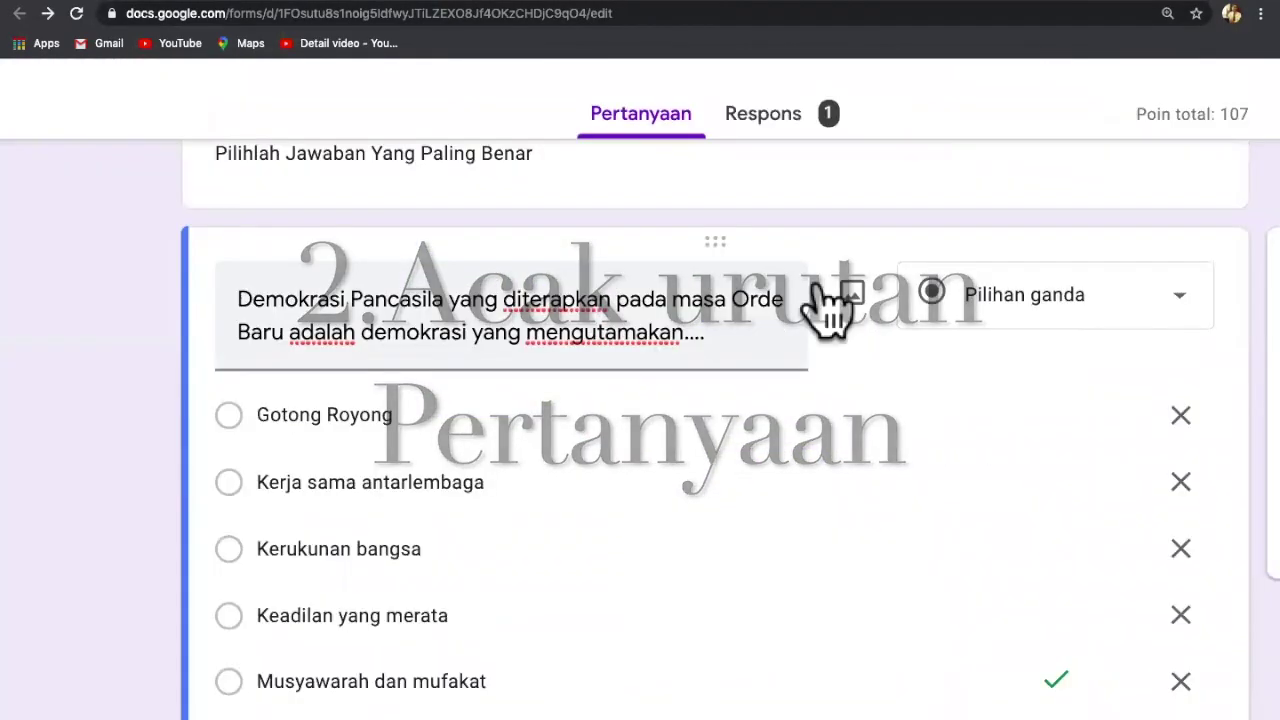
pyautogui.scroll(-1, 805, 220)
pyautogui.scroll(-2, 810, 220)
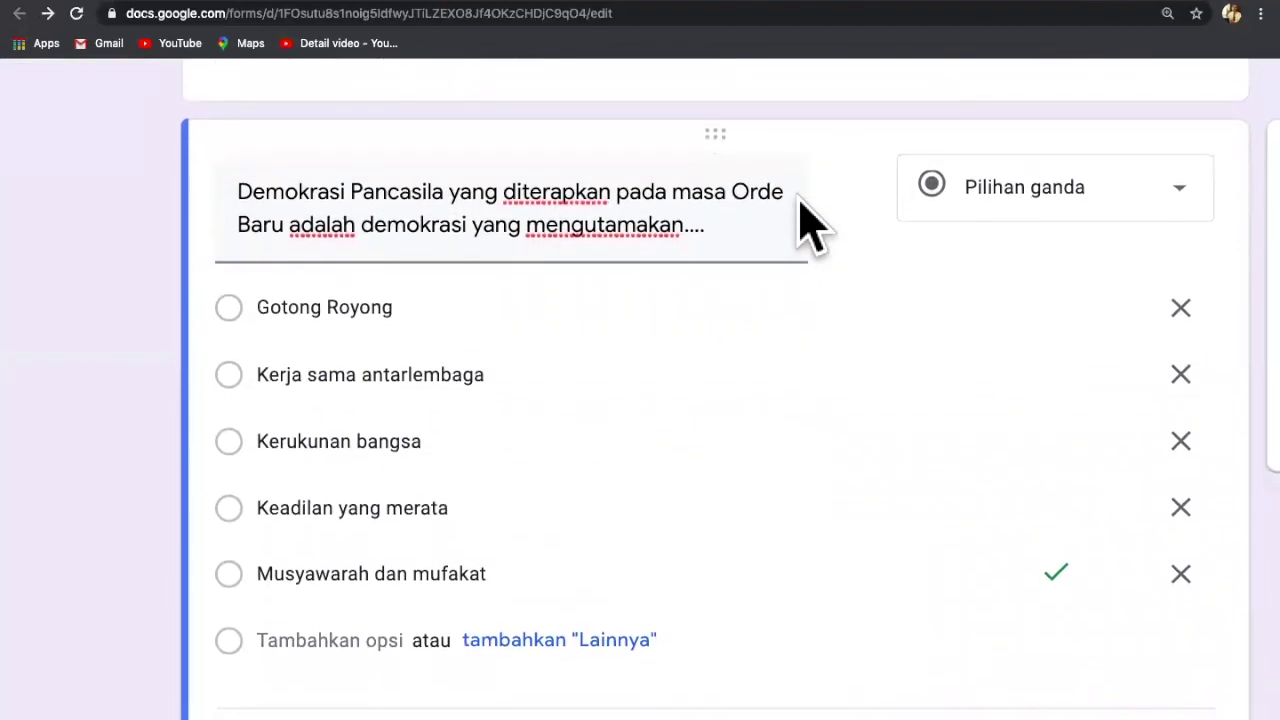
pyautogui.scroll(-1, 800, 200)
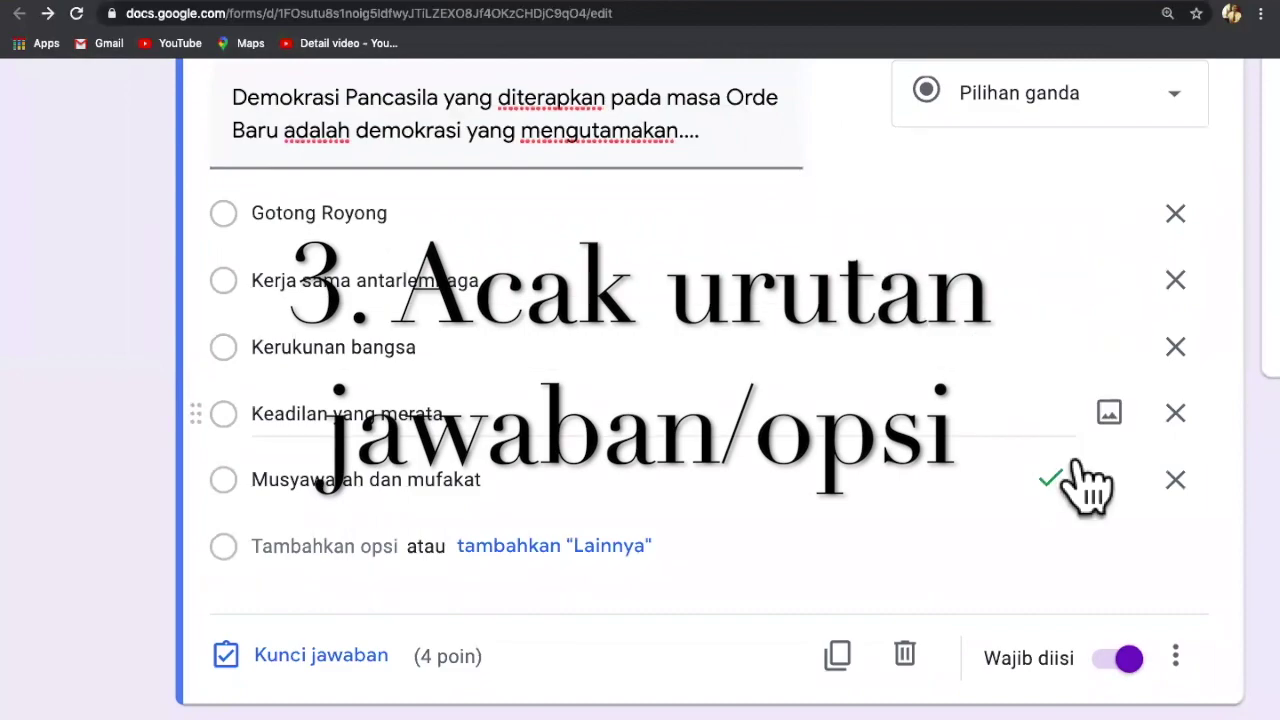
pyautogui.scroll(-1, 1090, 529)
pyautogui.scroll(-1, 1100, 530)
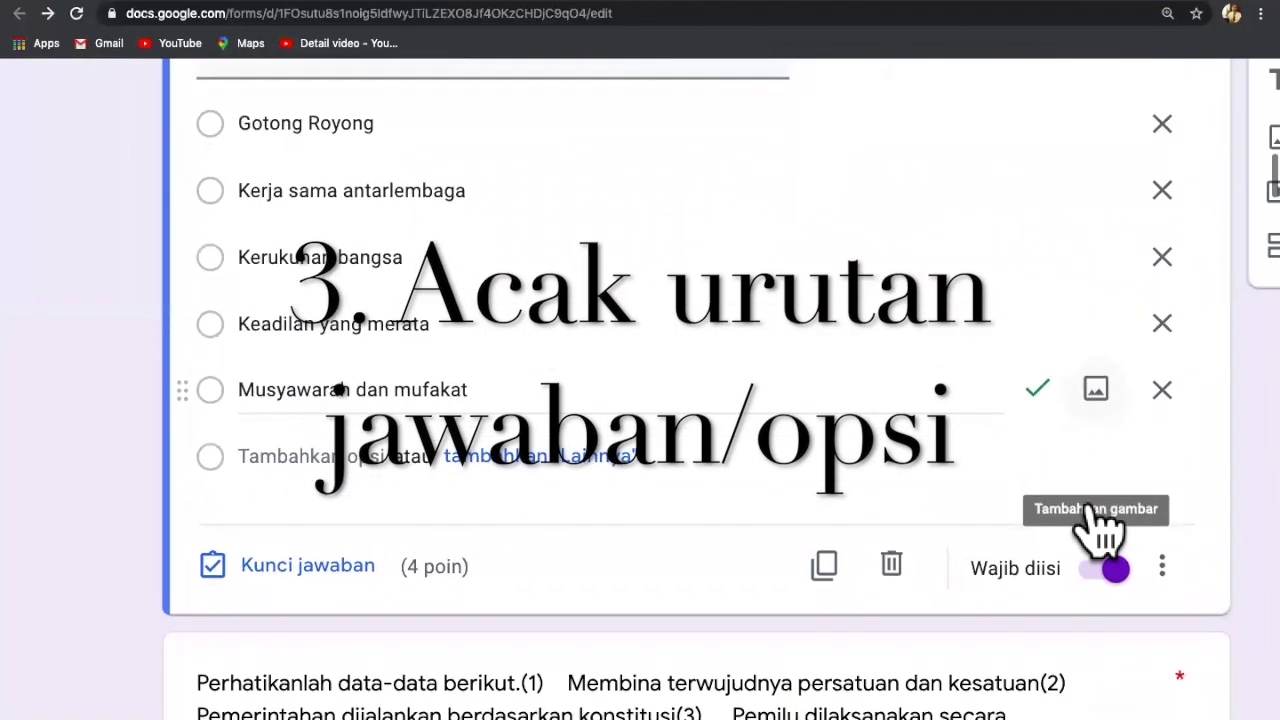
pyautogui.click(1163, 572)
pyautogui.hscroll(4, 1178, 592)
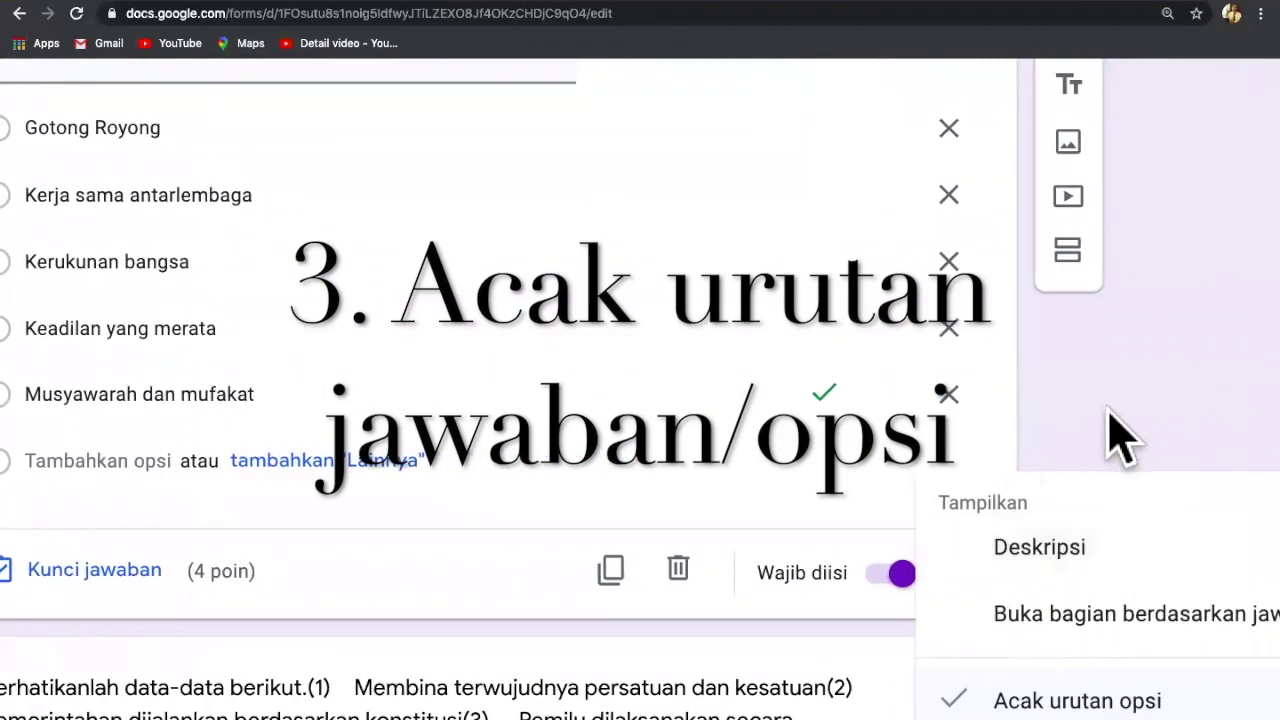
pyautogui.hscroll(-4, 1114, 440)
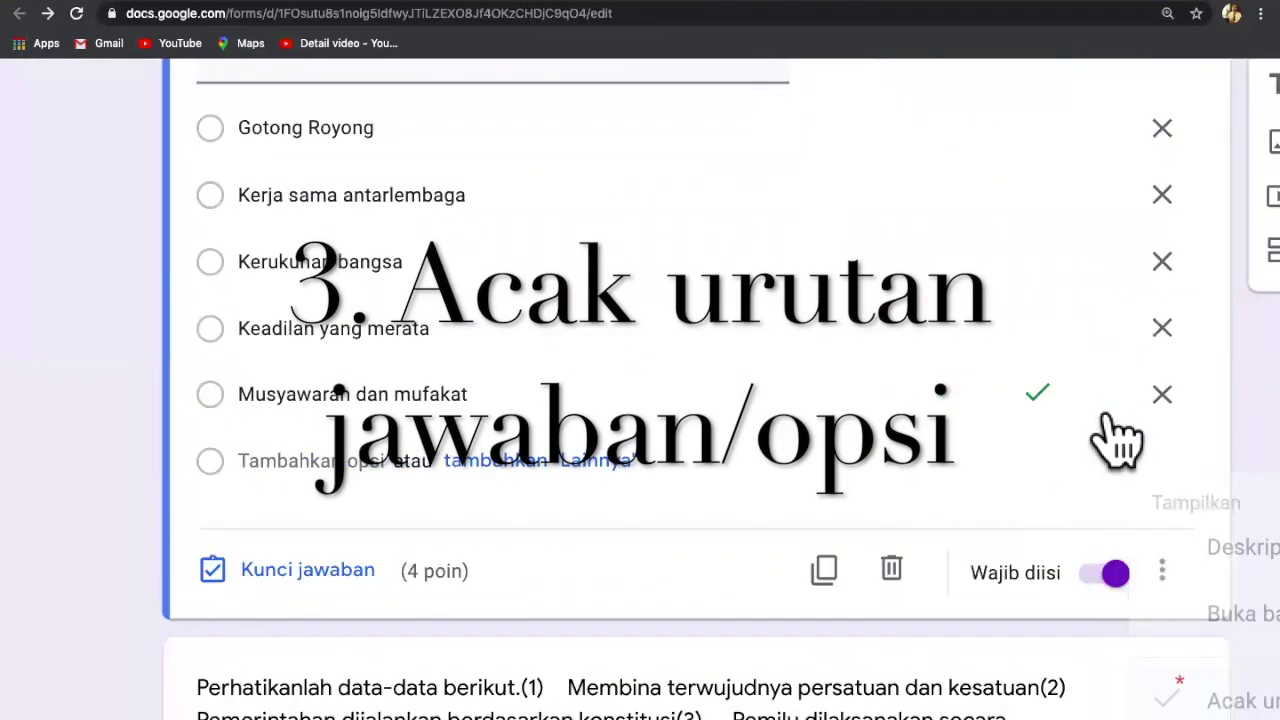
# - Toggle "Acak urutan opsi" for the first Soal question, about Demokrasi Pancasila during Orde Baru
pyautogui.click(1163, 572)
pyautogui.hscroll(6, 1175, 595)
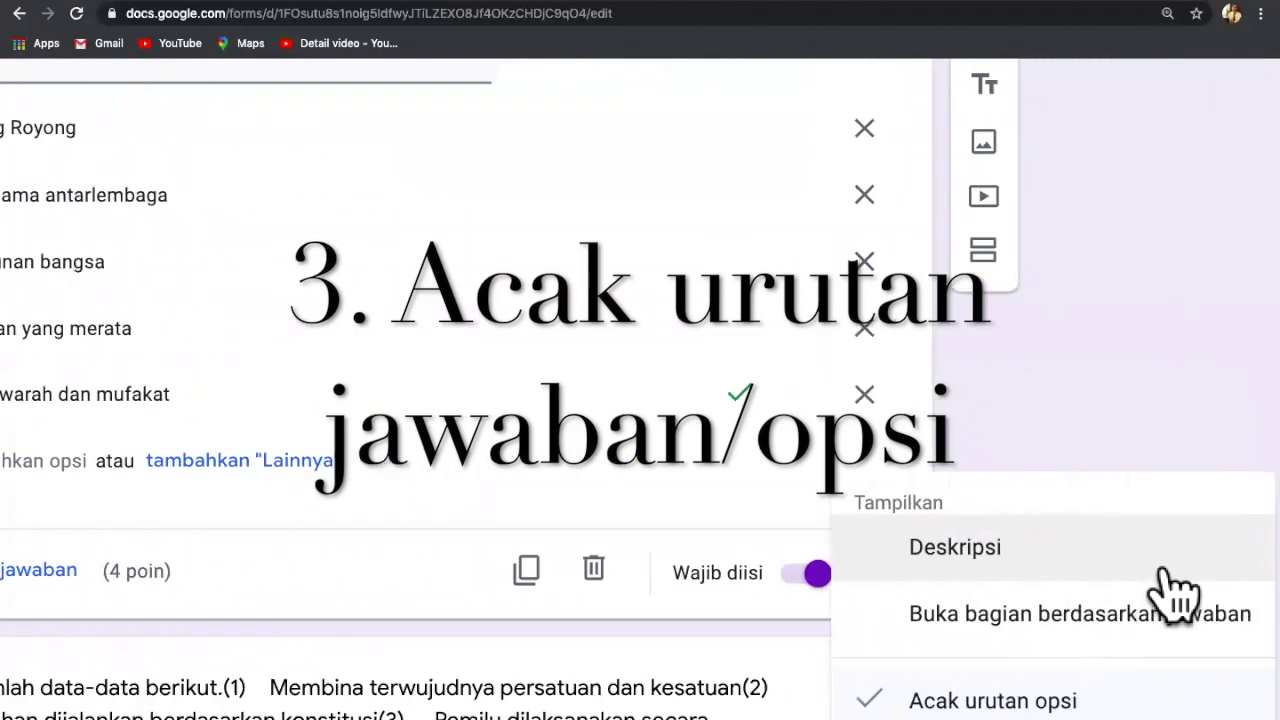
pyautogui.scroll(-2, 1175, 595)
pyautogui.scroll(-1, 1175, 595)
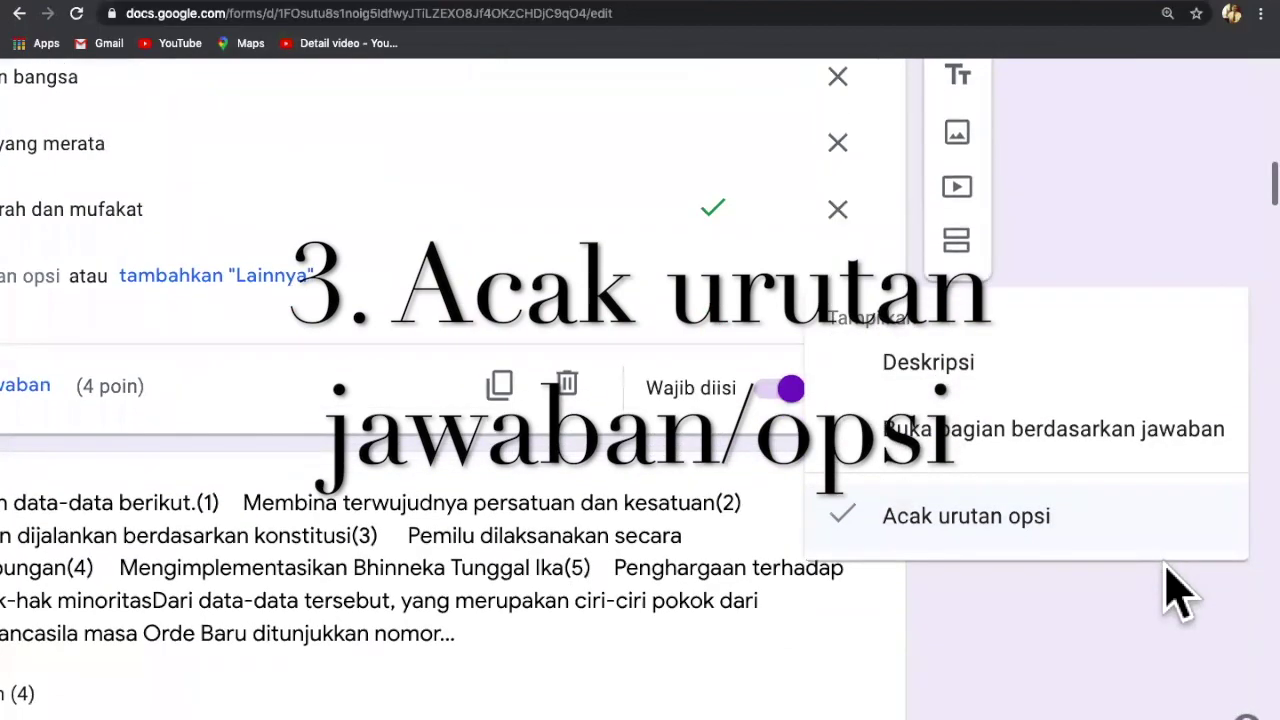
pyautogui.click(960, 540)
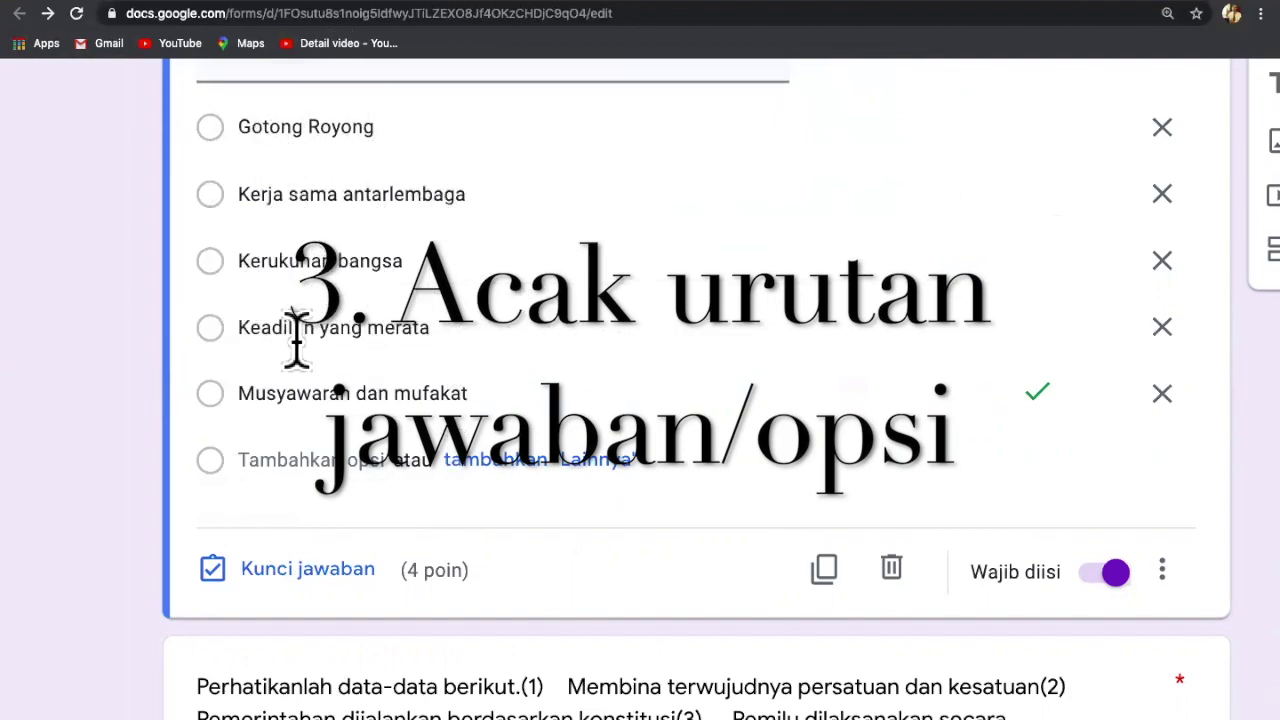
pyautogui.scroll(-5, 723, 325)
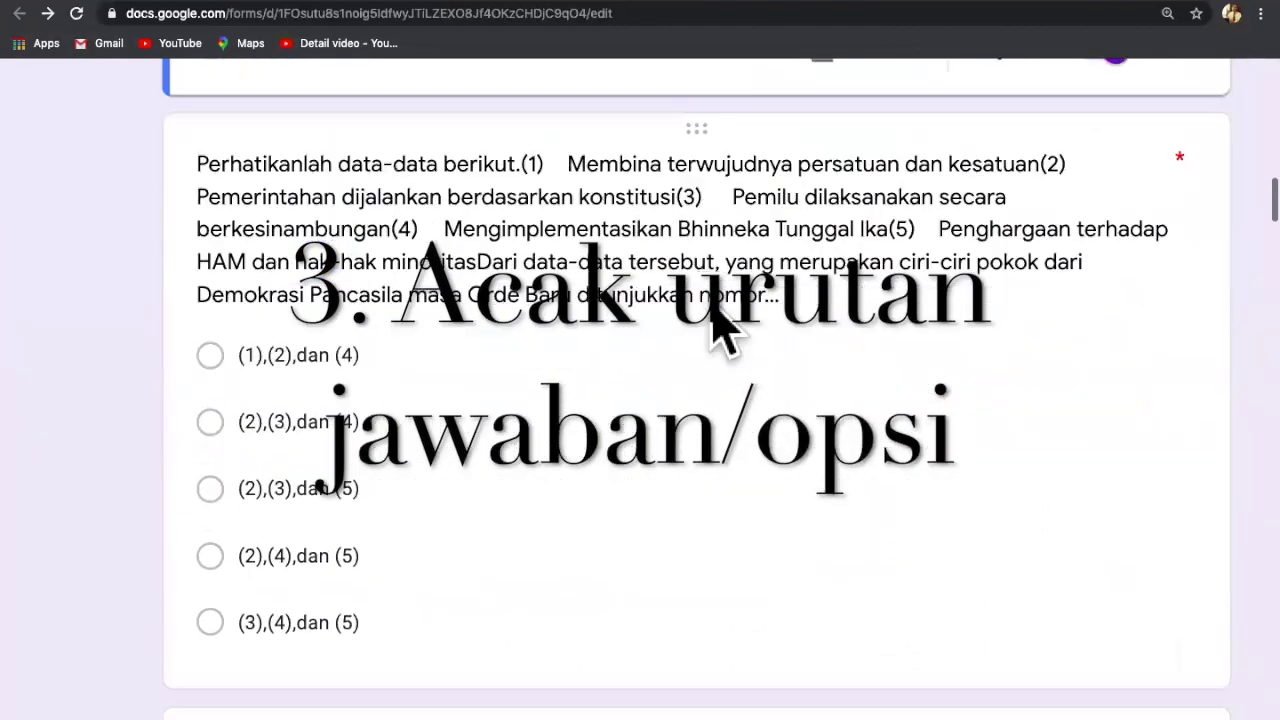
# - Look over the first Soal questions and their answer options, finishing at the form's title section
pyautogui.scroll(-1, 715, 318)
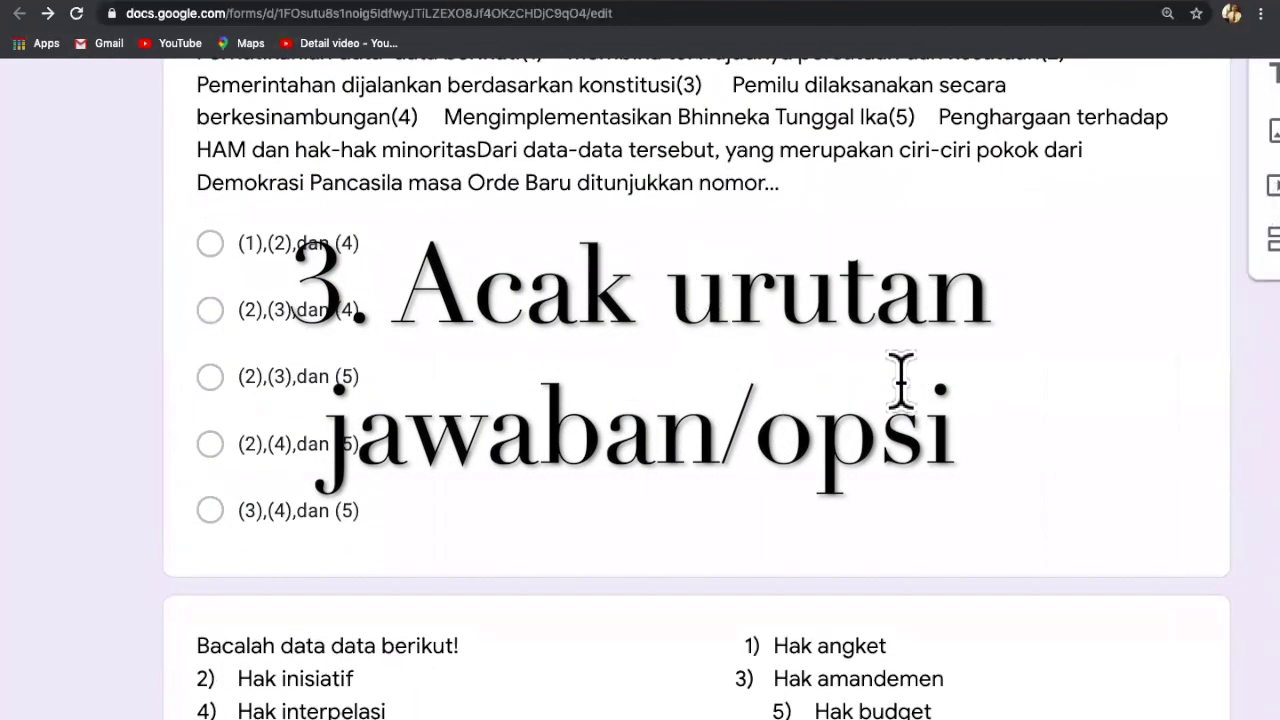
pyautogui.scroll(5, 900, 380)
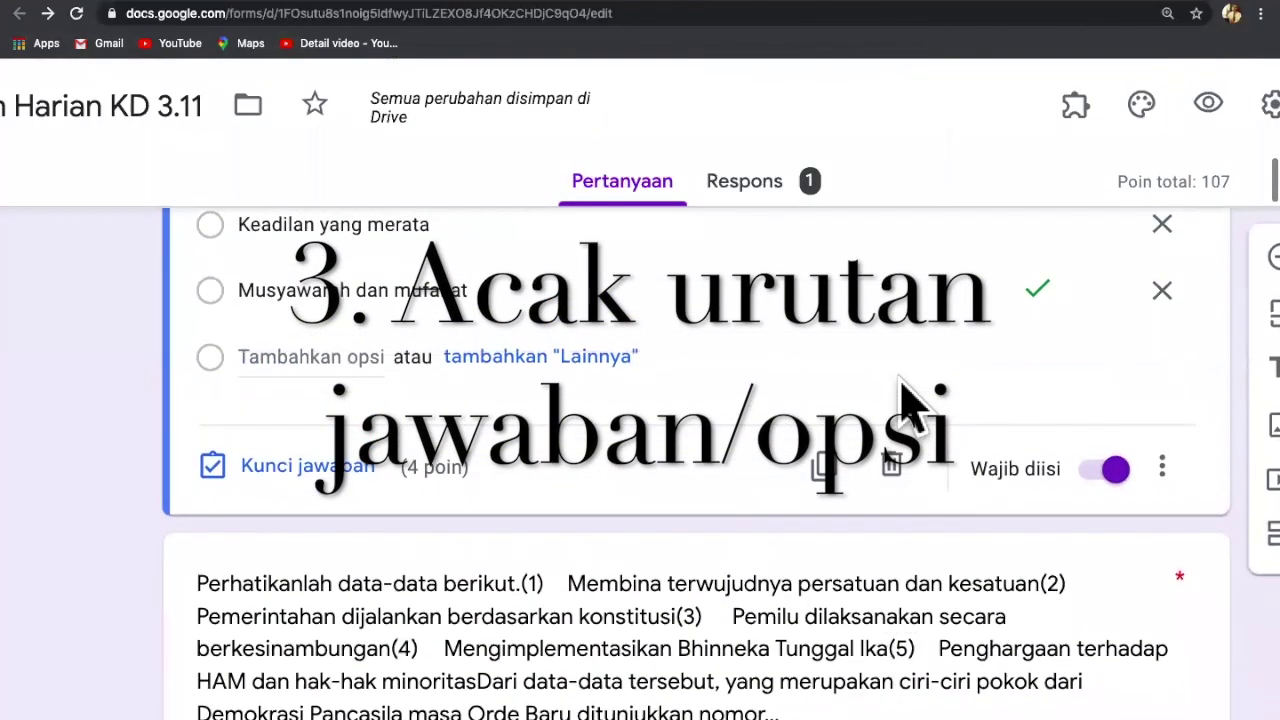
pyautogui.scroll(3, 905, 400)
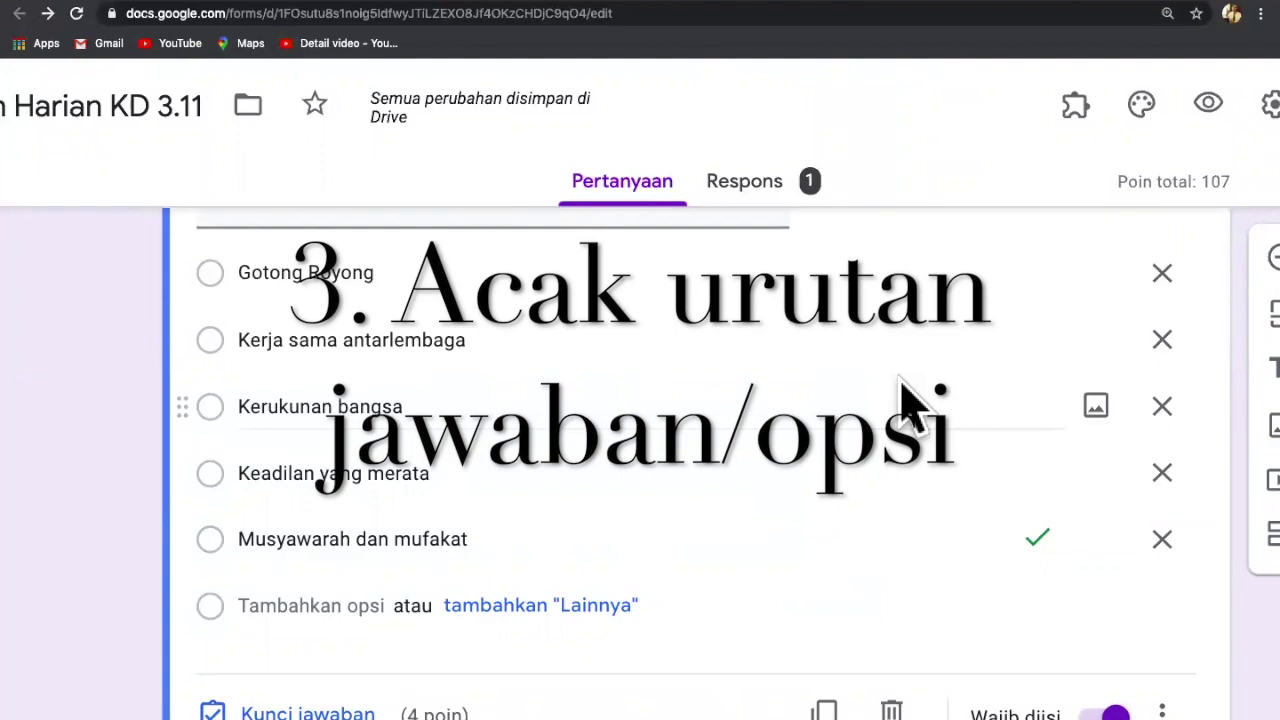
pyautogui.scroll(2, 905, 400)
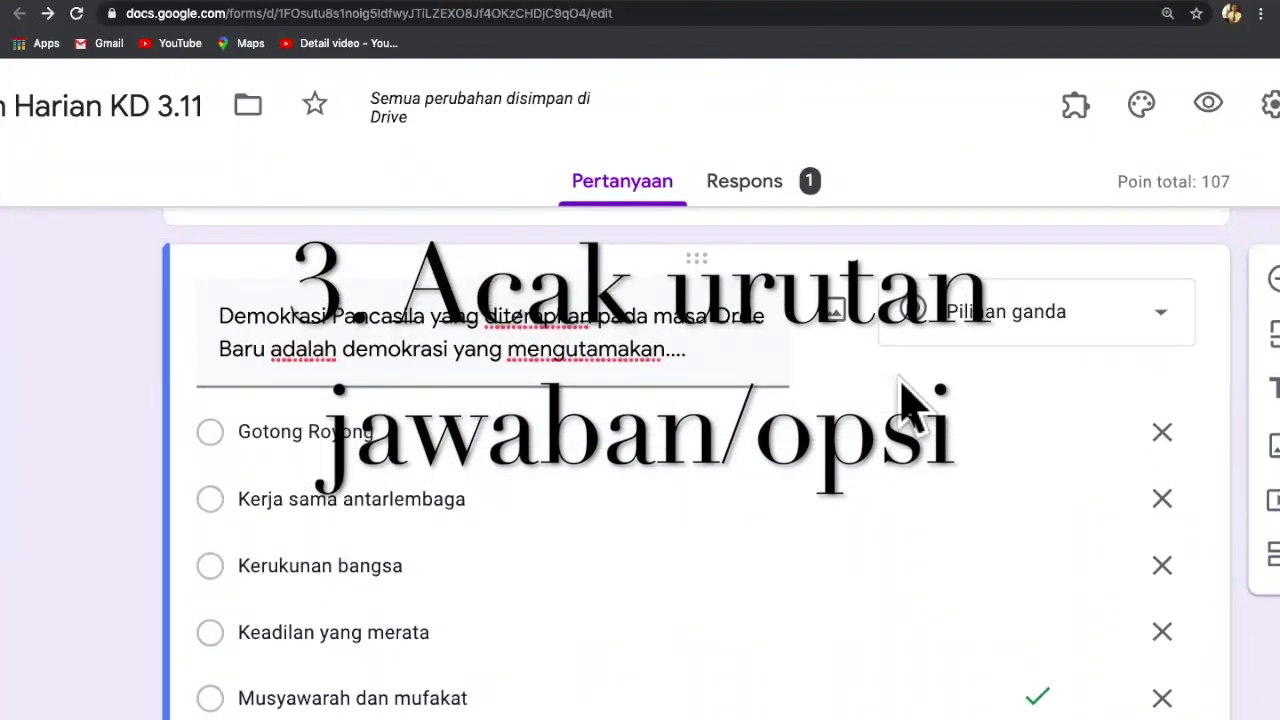
pyautogui.scroll(10, 903, 383)
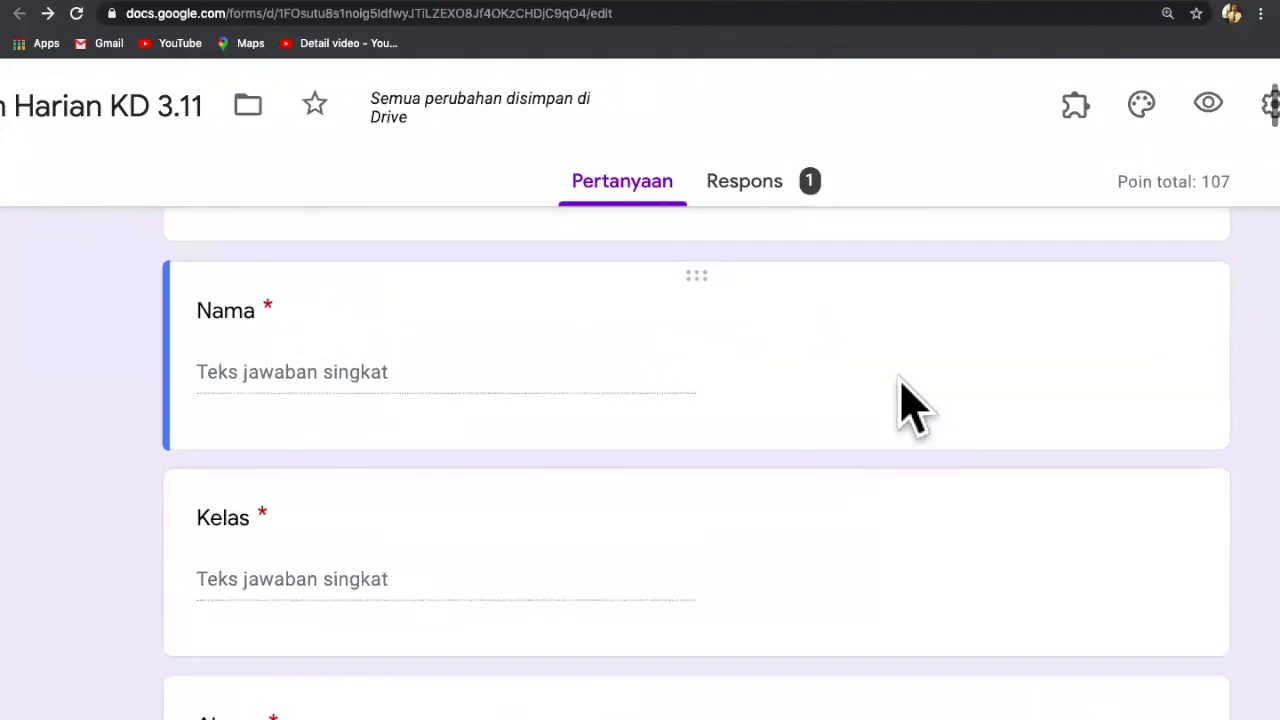
pyautogui.scroll(5, 907, 400)
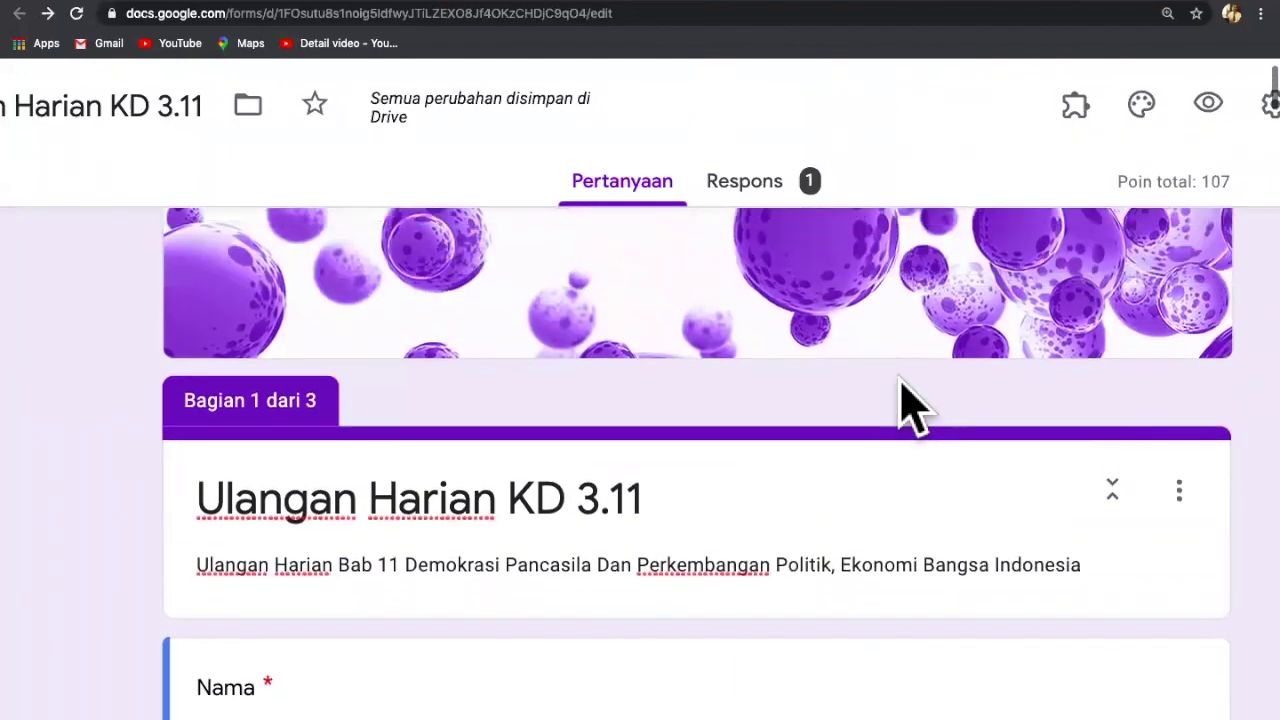
pyautogui.scroll(2, 905, 405)
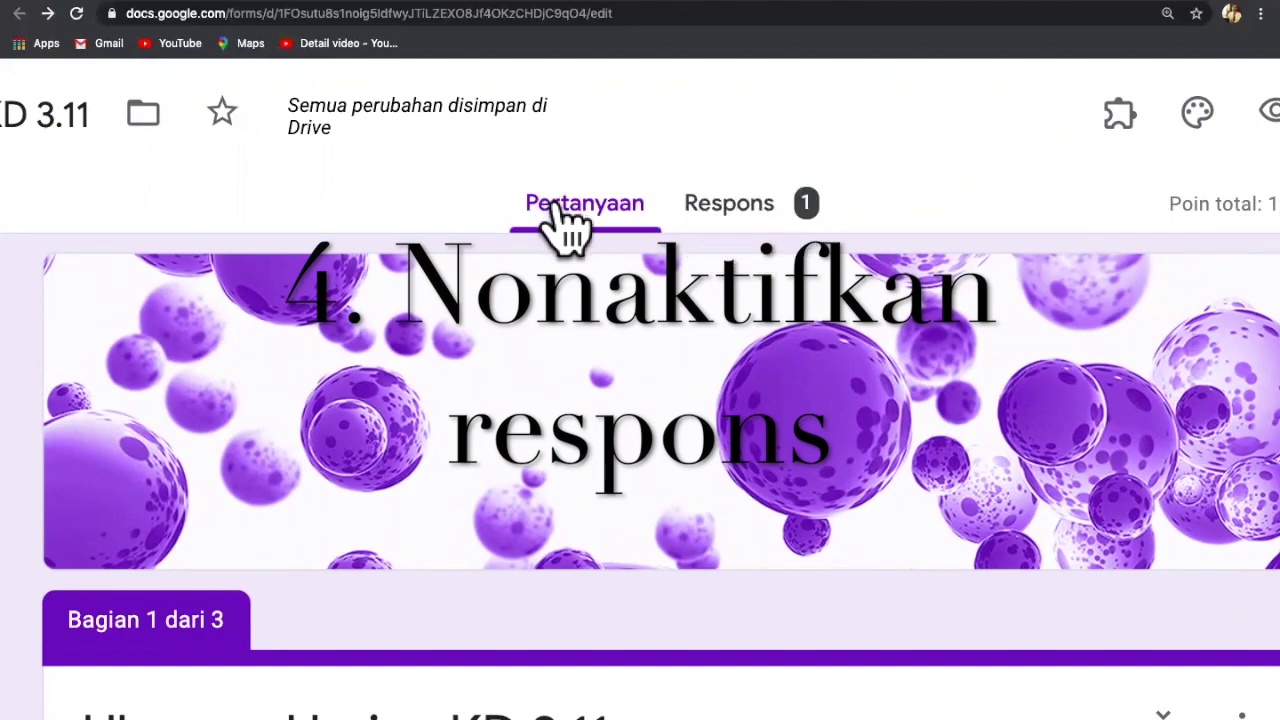
# - Open the form's responses and turn off "Menerima tanggapan" so the form stops accepting responses
pyautogui.click(731, 215)
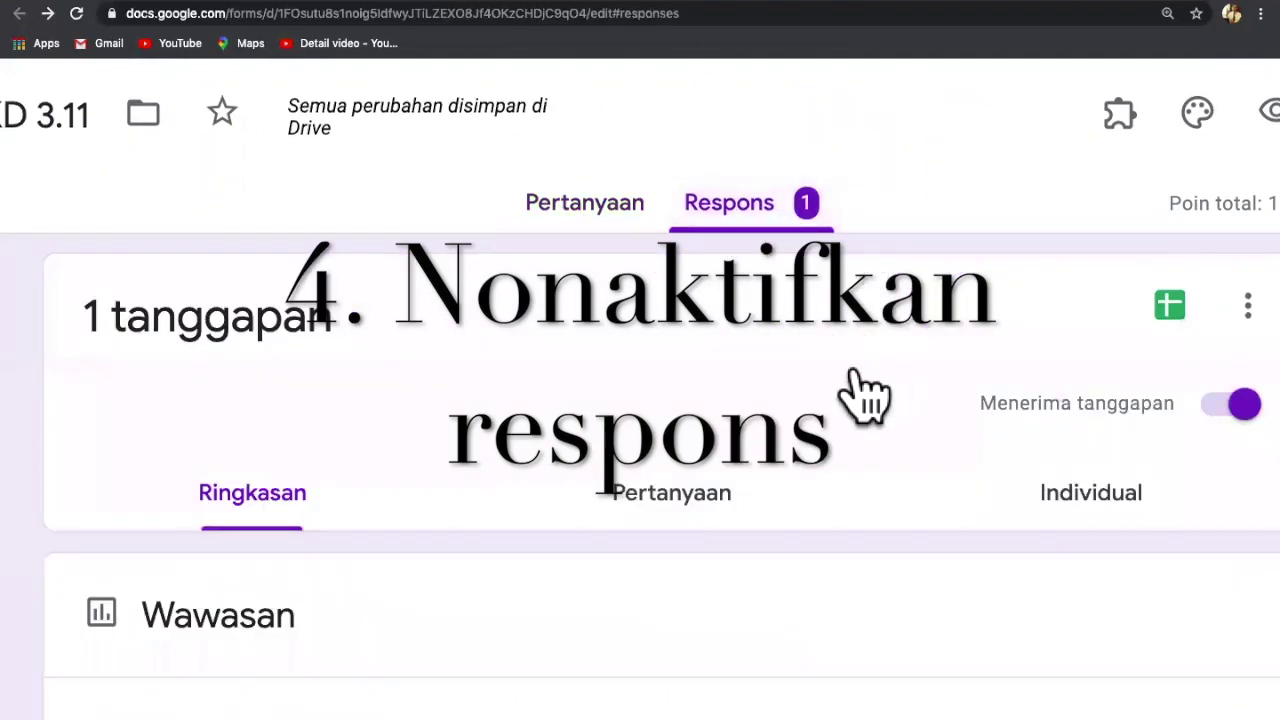
pyautogui.scroll(-2, 866, 392)
pyautogui.hscroll(3, 866, 392)
pyautogui.scroll(1, 866, 392)
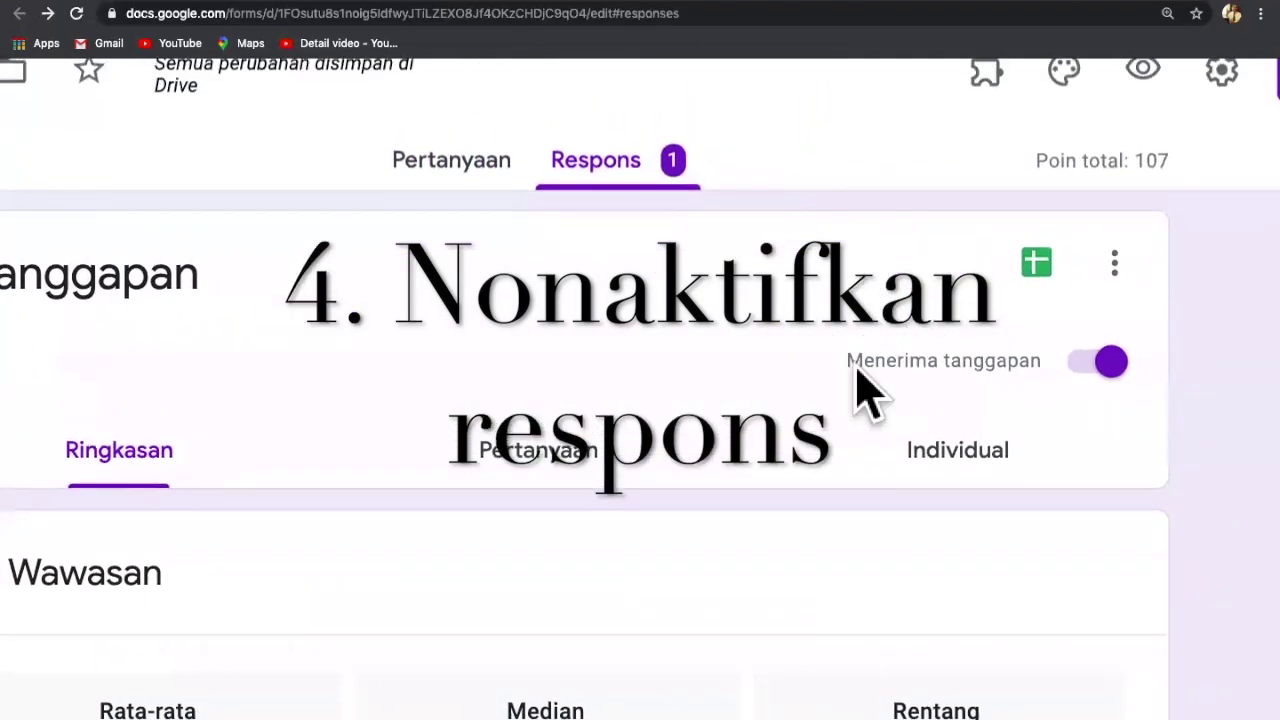
pyautogui.scroll(-5, 866, 392)
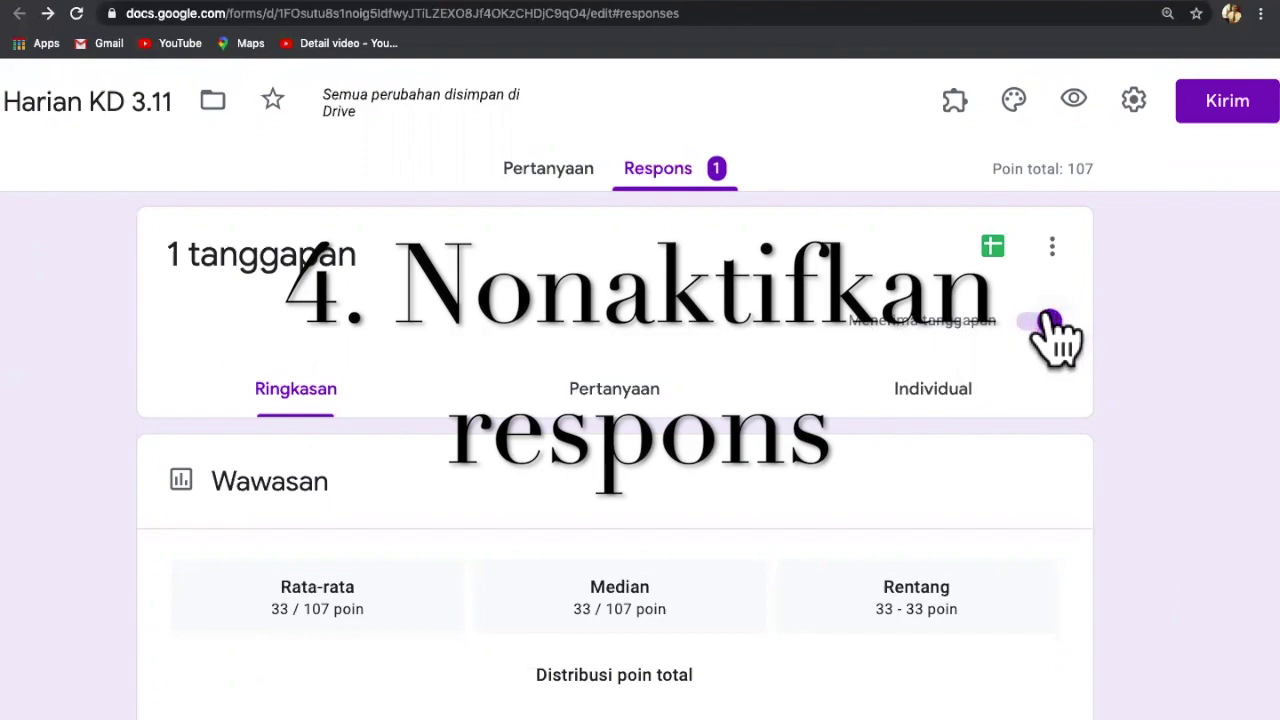
pyautogui.keyDown('ctrl'); pyautogui.scroll(5, 1048, 322); pyautogui.keyUp('ctrl')
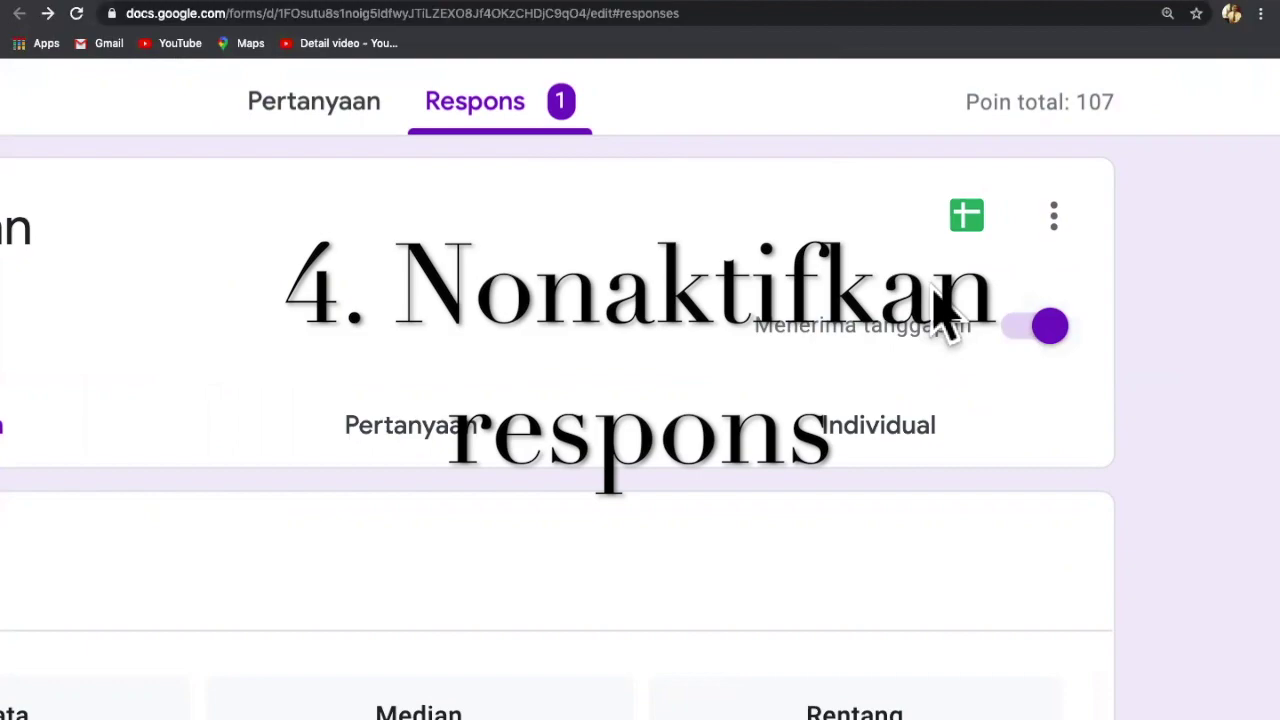
pyautogui.scroll(-2, 945, 315)
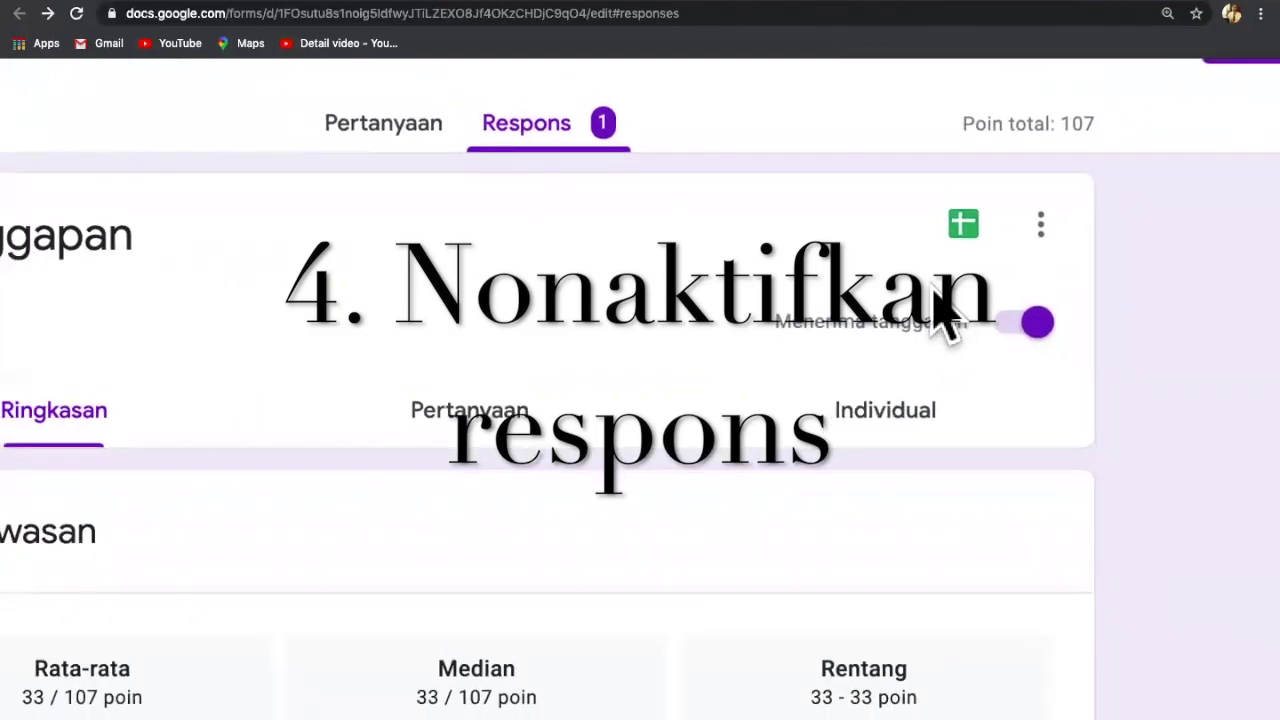
pyautogui.scroll(-2, 945, 315)
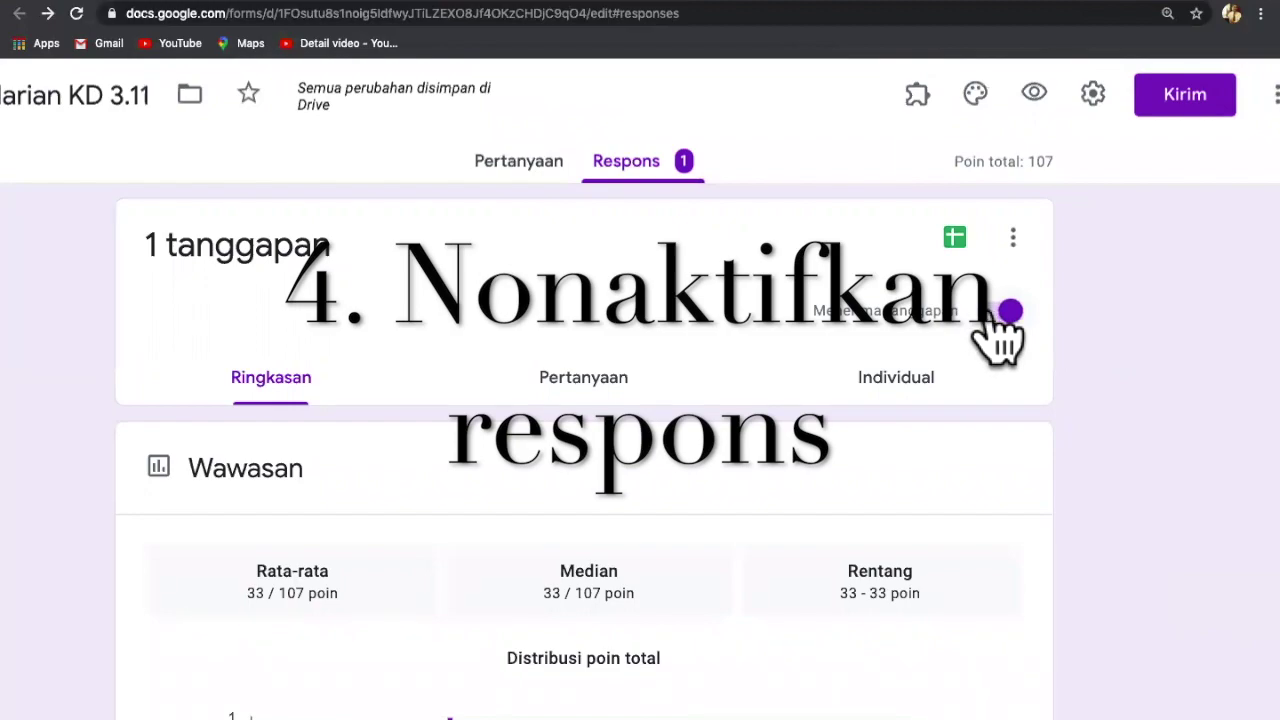
pyautogui.click(992, 312)
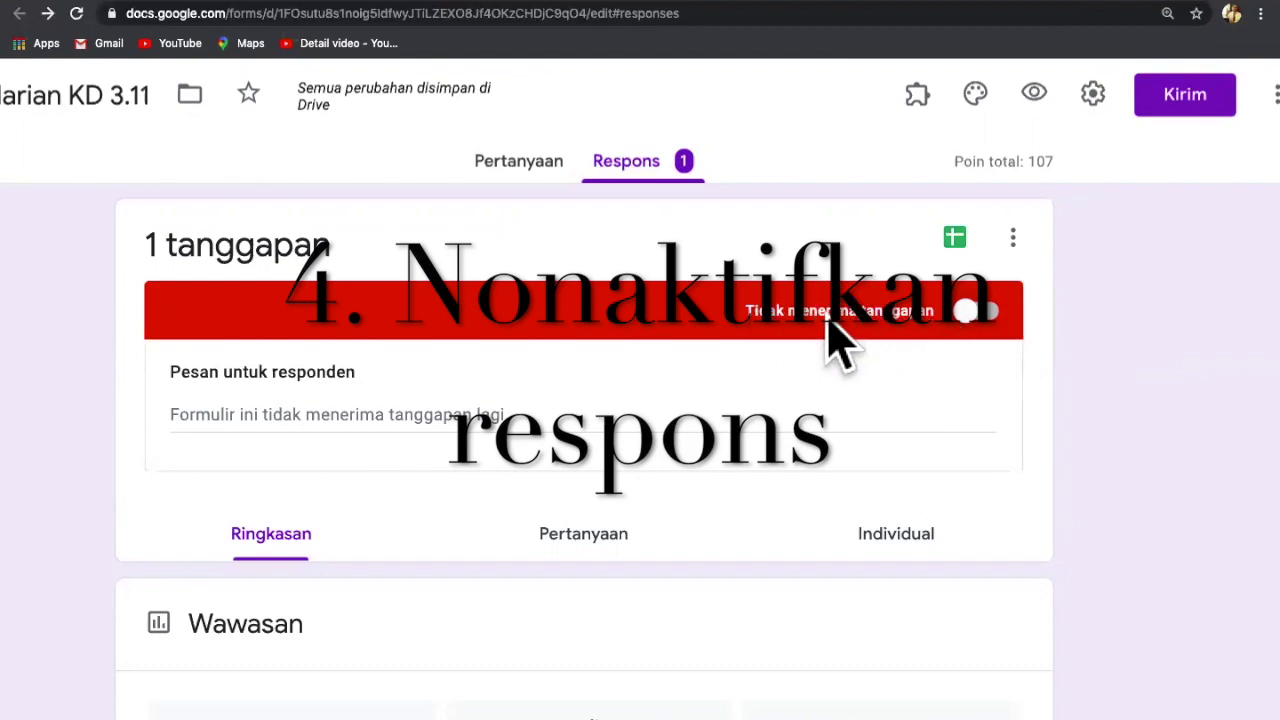
pyautogui.click(990, 314)
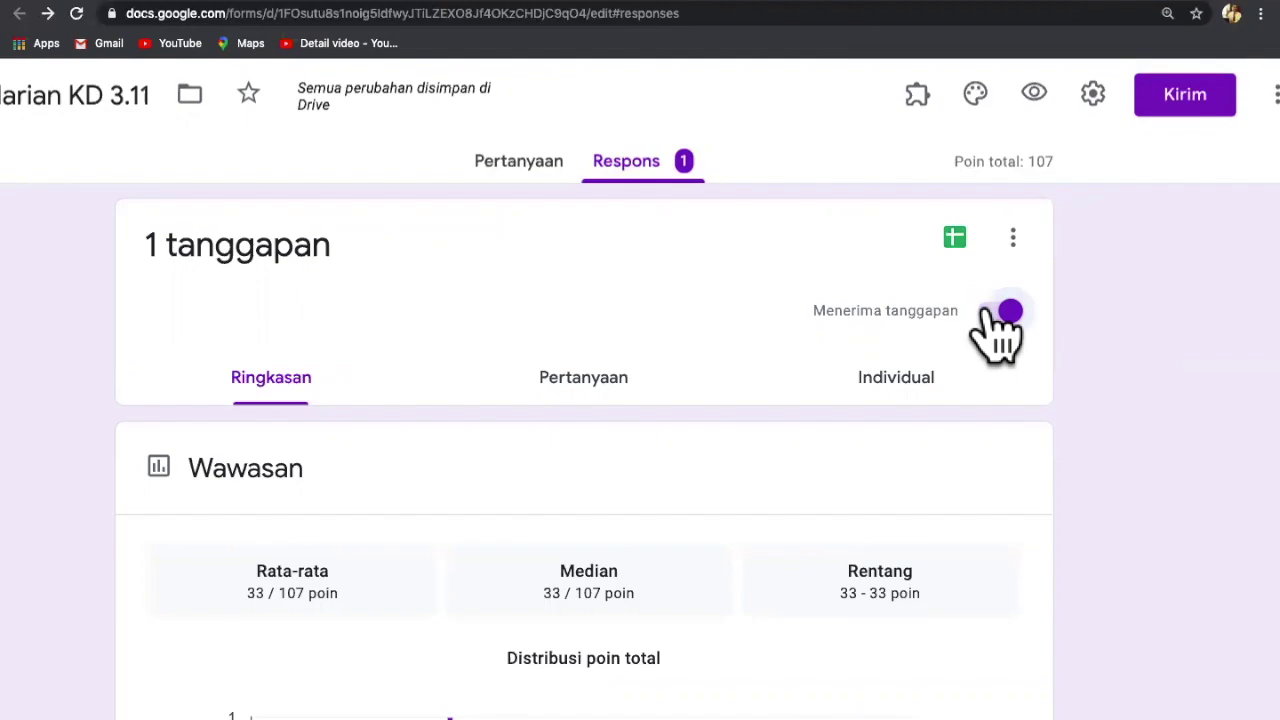
pyautogui.click(1005, 315)
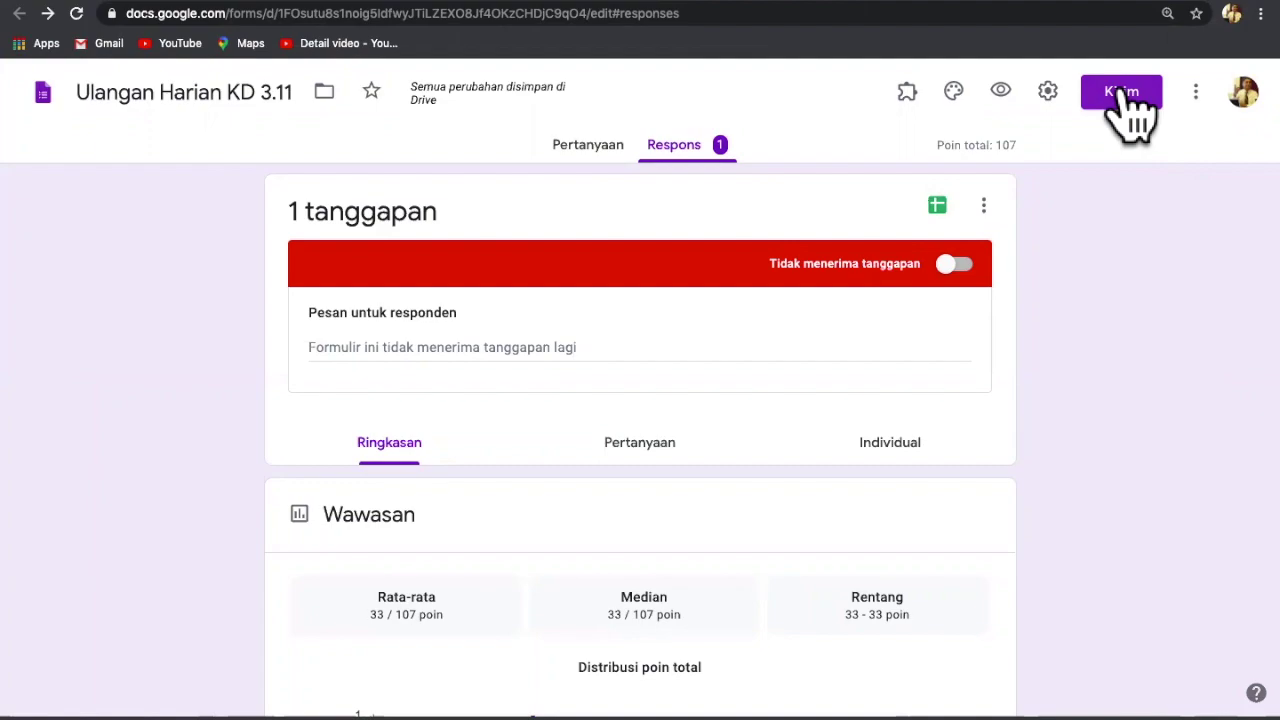
# - Copy the form's shareable link with "Perpendek URL" enabled and close the send dialog
pyautogui.click(1125, 95)
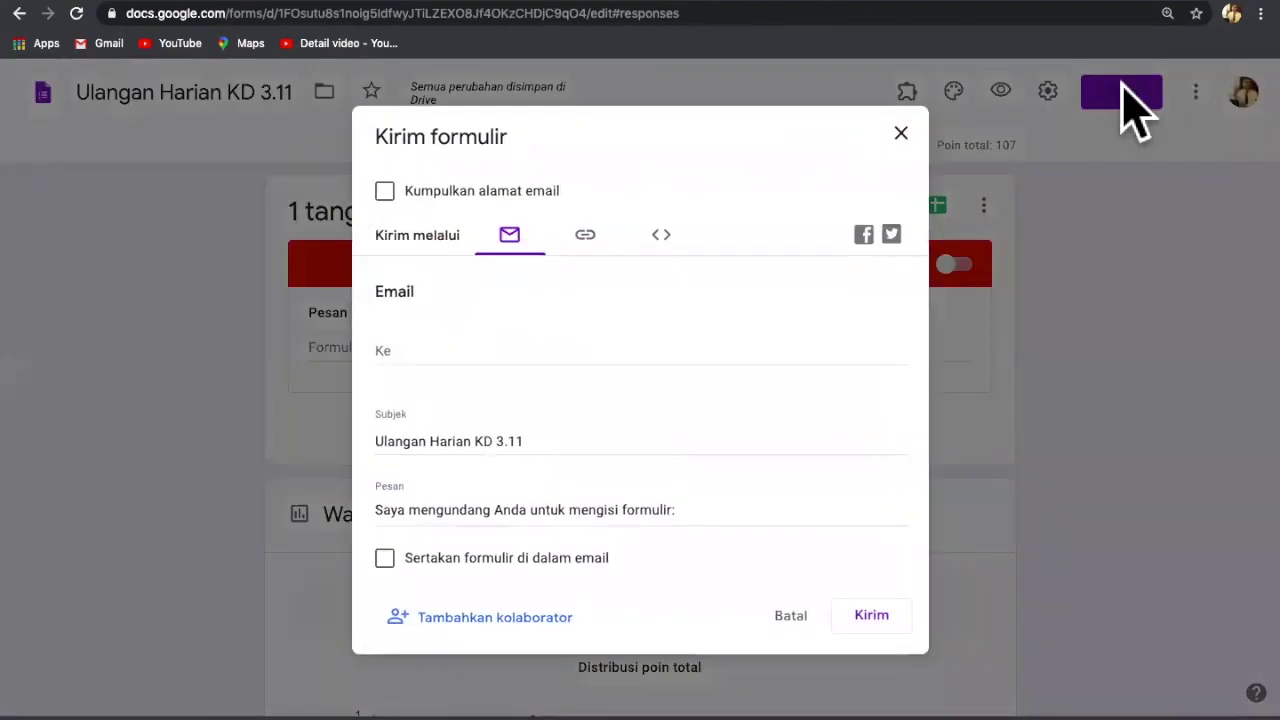
pyautogui.click(585, 235)
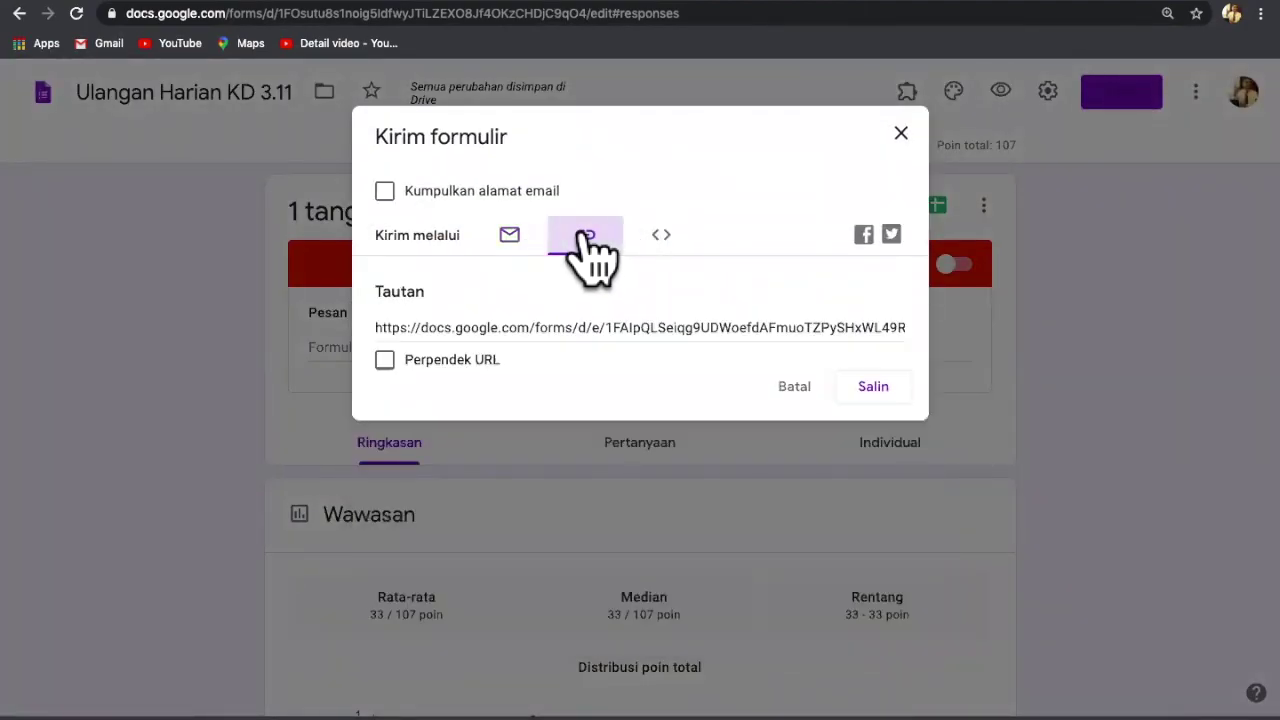
pyautogui.click(385, 360)
pyautogui.press('super+c')
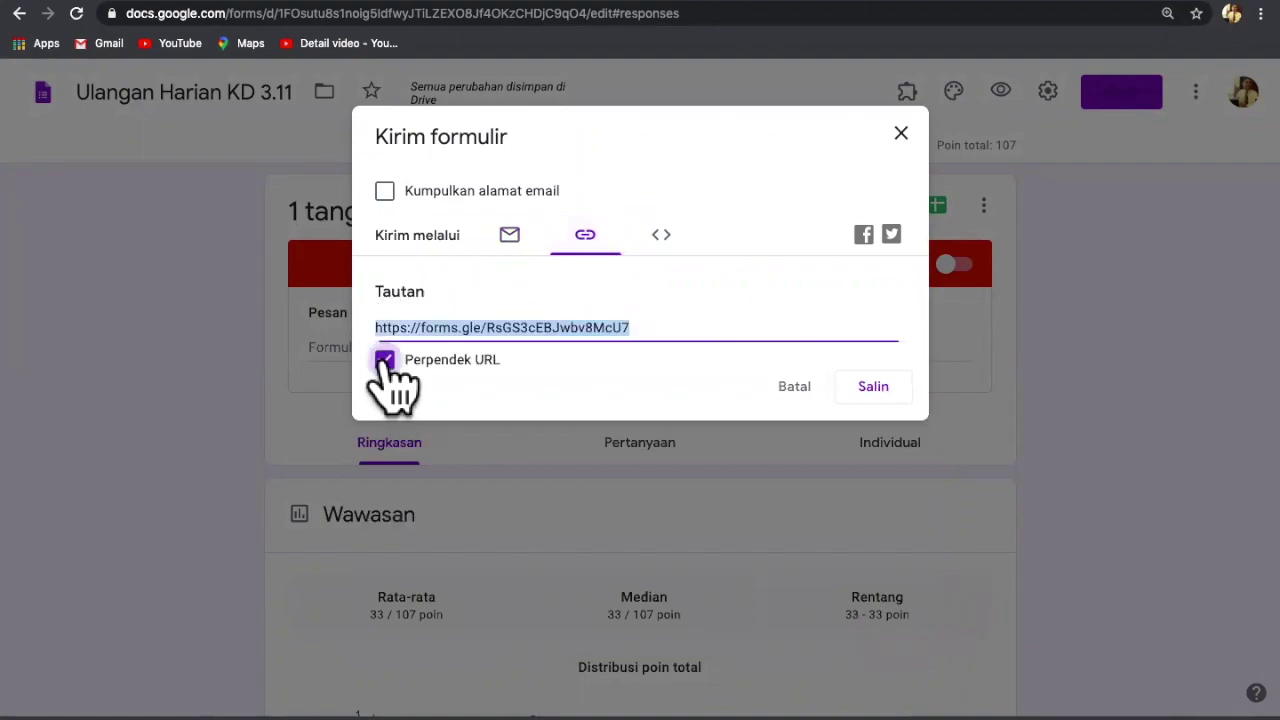
pyautogui.click(878, 395)
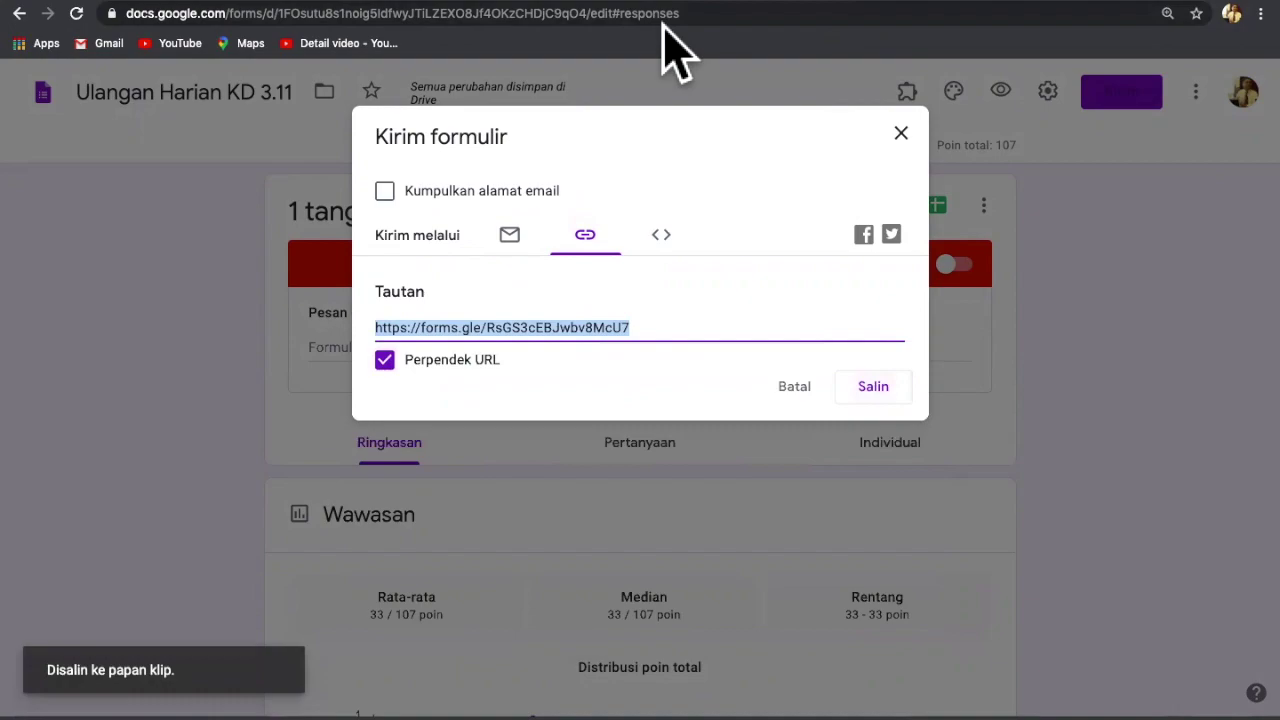
pyautogui.click(903, 137)
# - Open the copied short link in a new browser tab, read what respondents see, and return to the form editor
pyautogui.press('super+t')
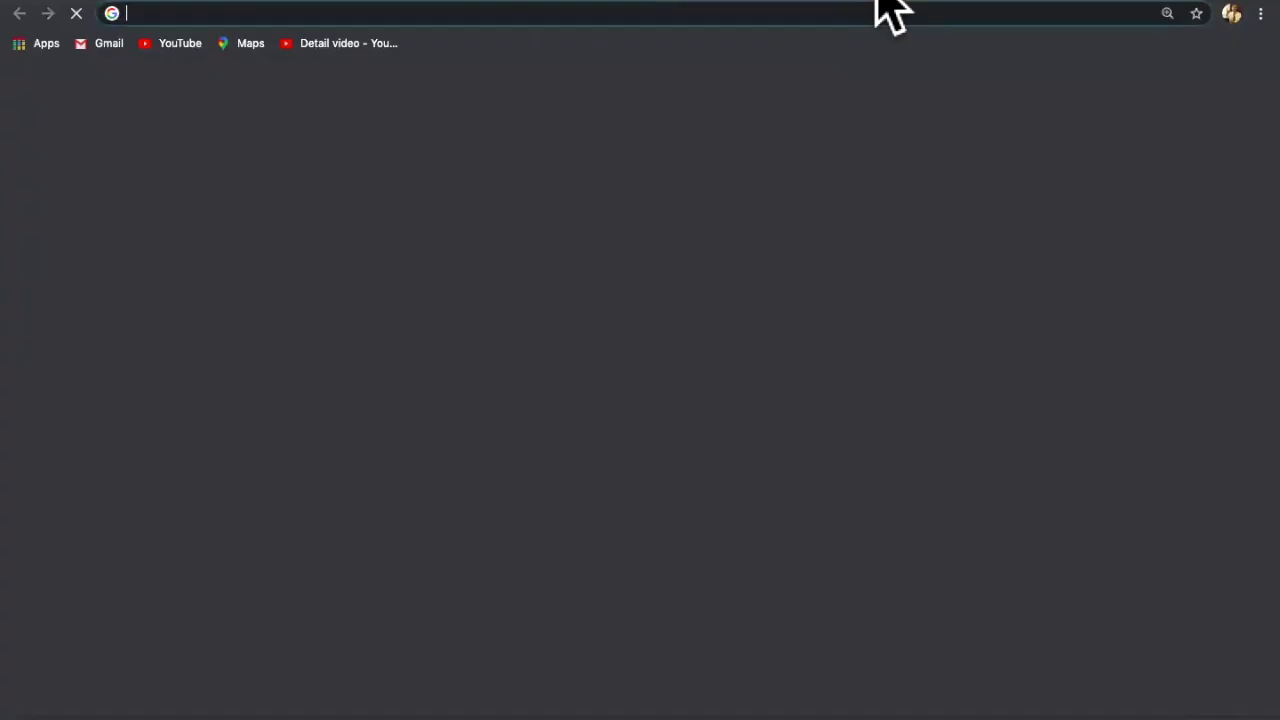
pyautogui.write('c')
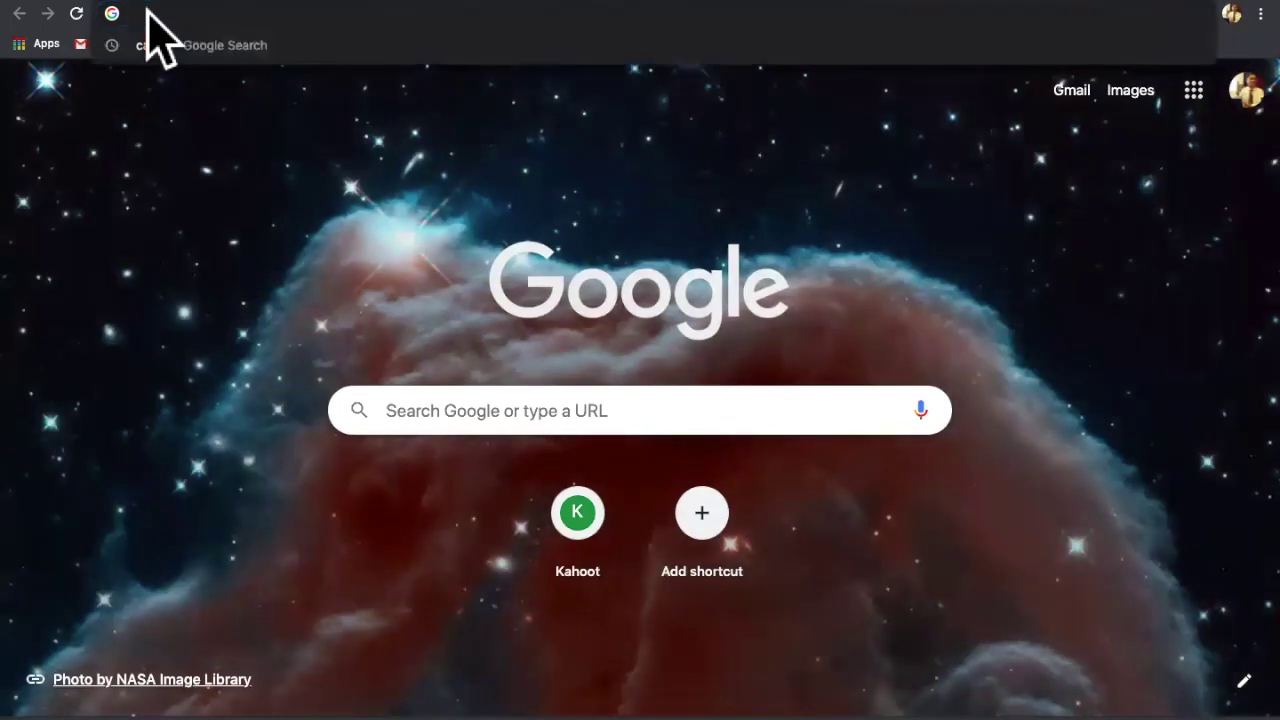
pyautogui.press('super+v')
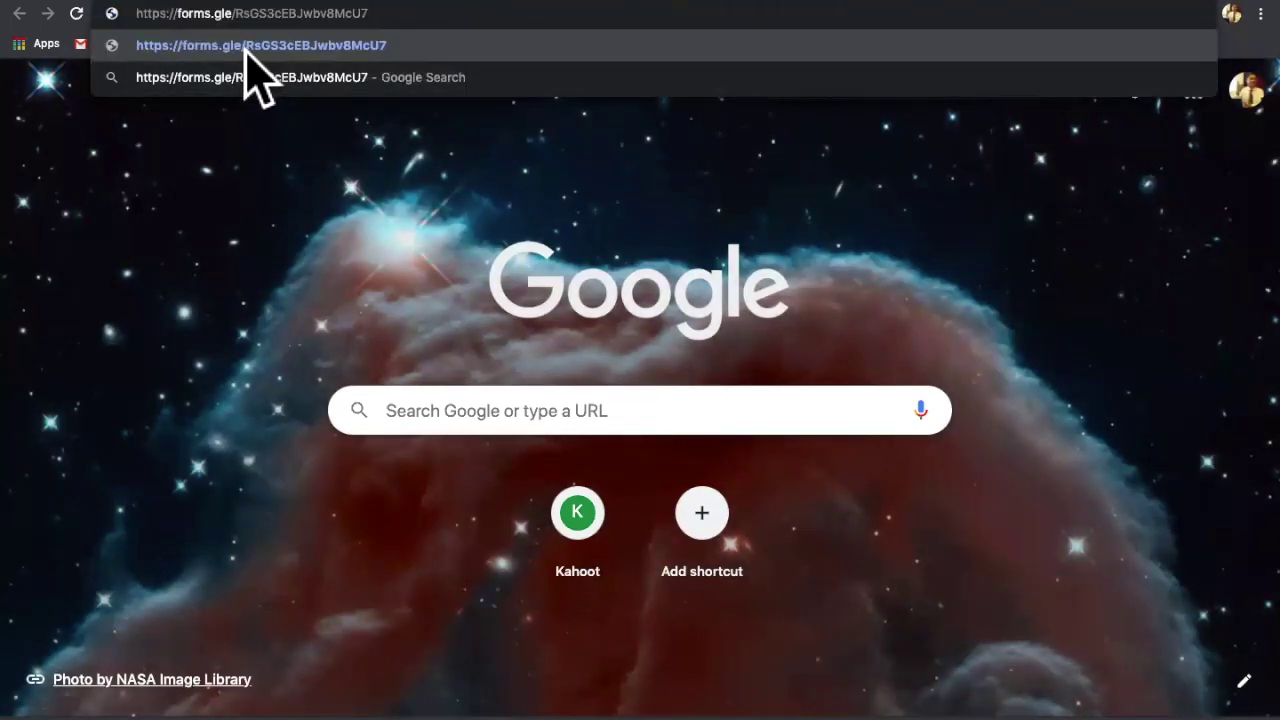
pyautogui.press('Return')
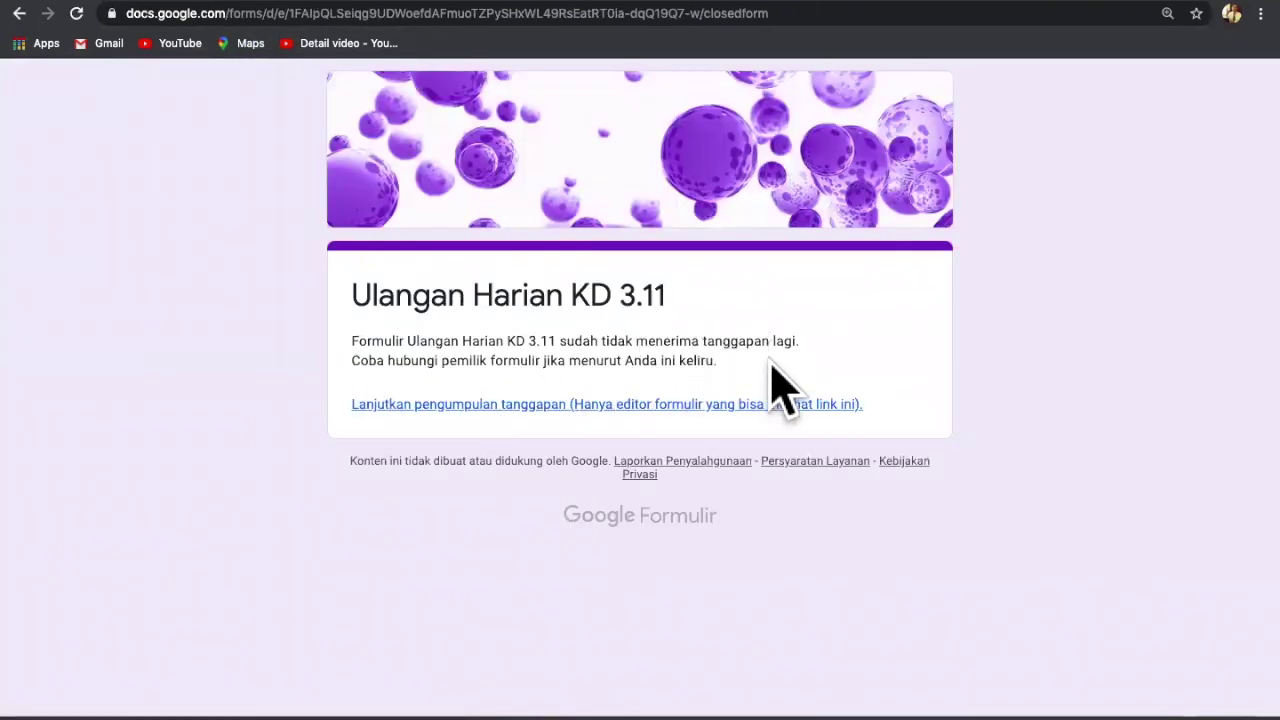
pyautogui.scroll(3, 783, 389)
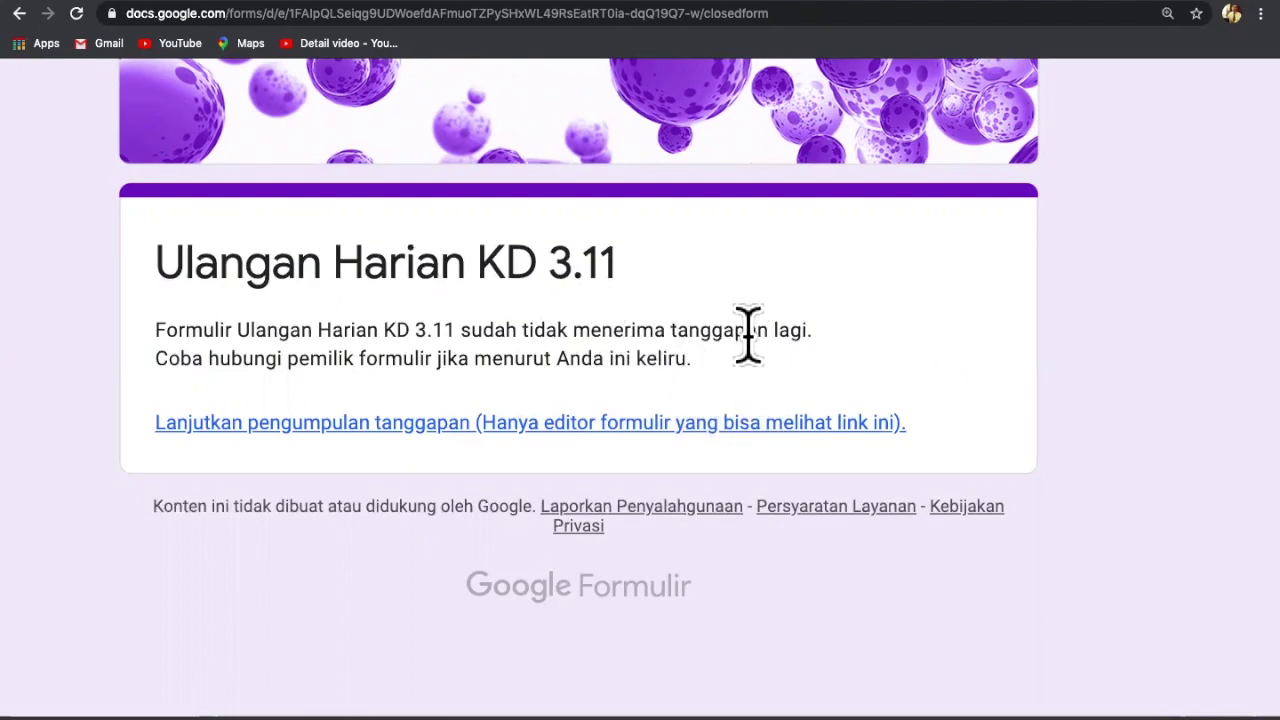
pyautogui.hotkey('ctrl', '-')
pyautogui.hotkey('ctrl', '-')
pyautogui.hotkey('ctrl', '-')
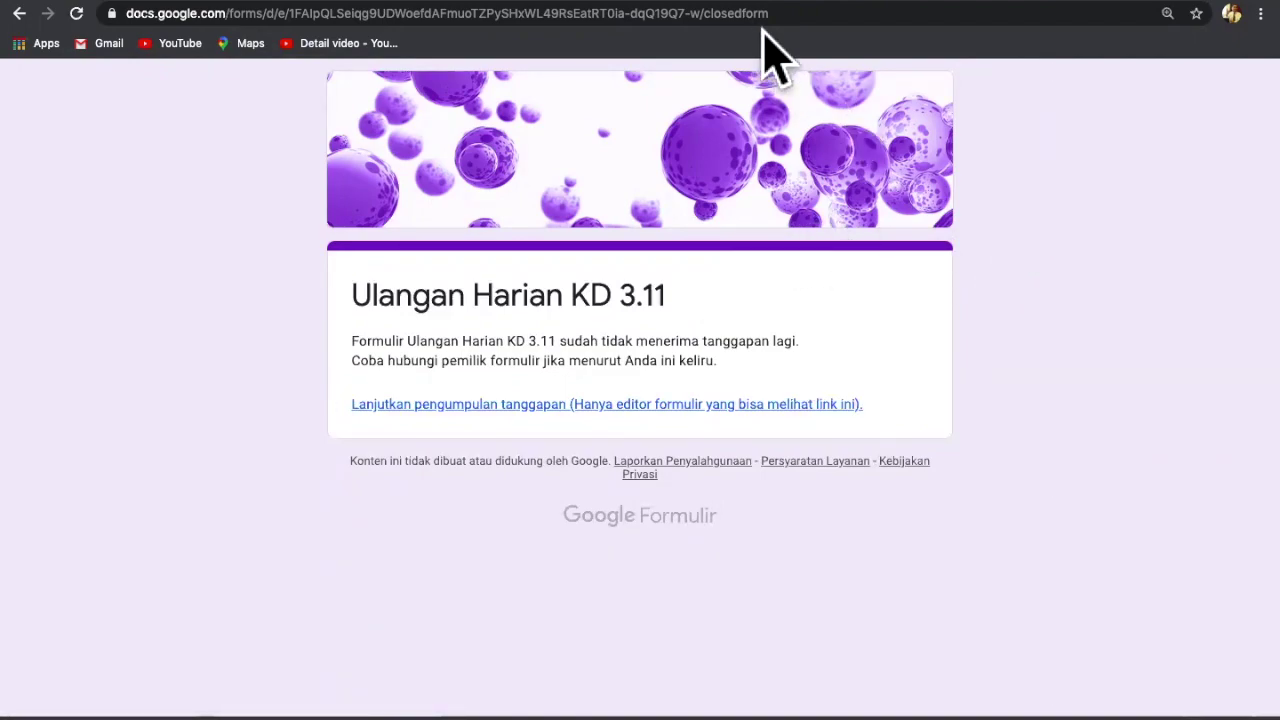
pyautogui.click(815, 2)
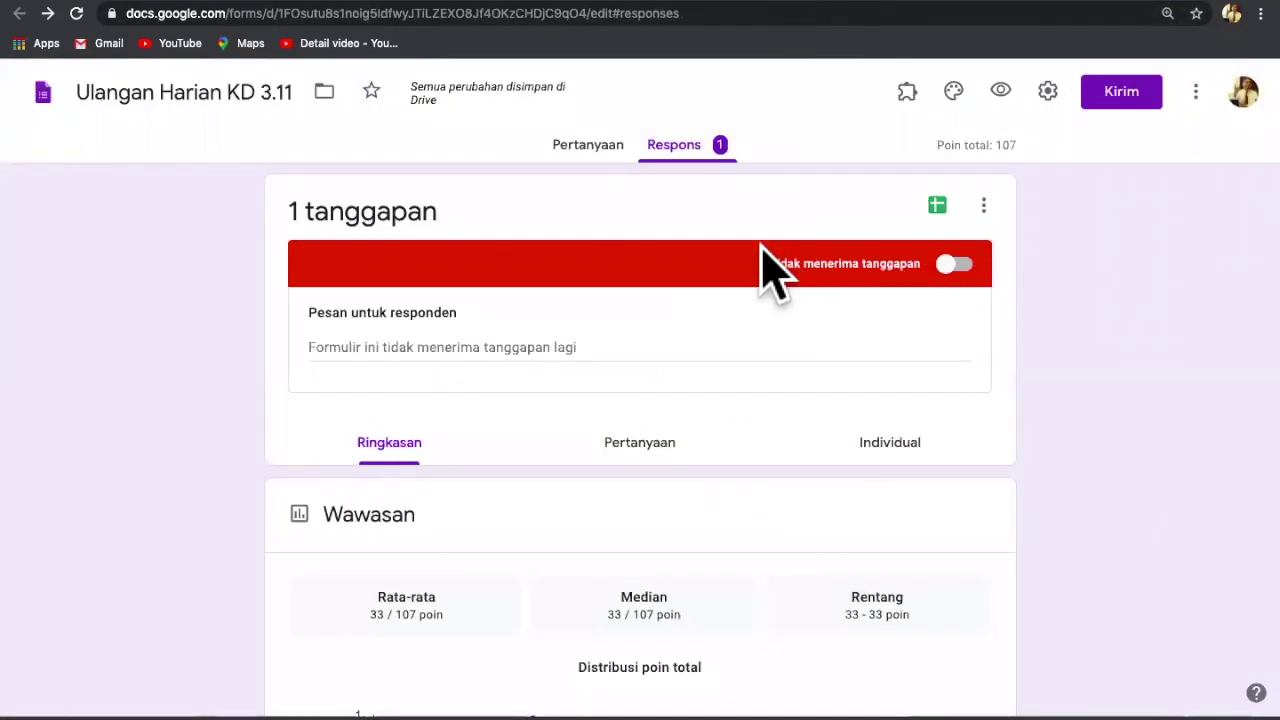
# - Switch "Menerima tanggapan" on and back off for the form
pyautogui.click(950, 268)
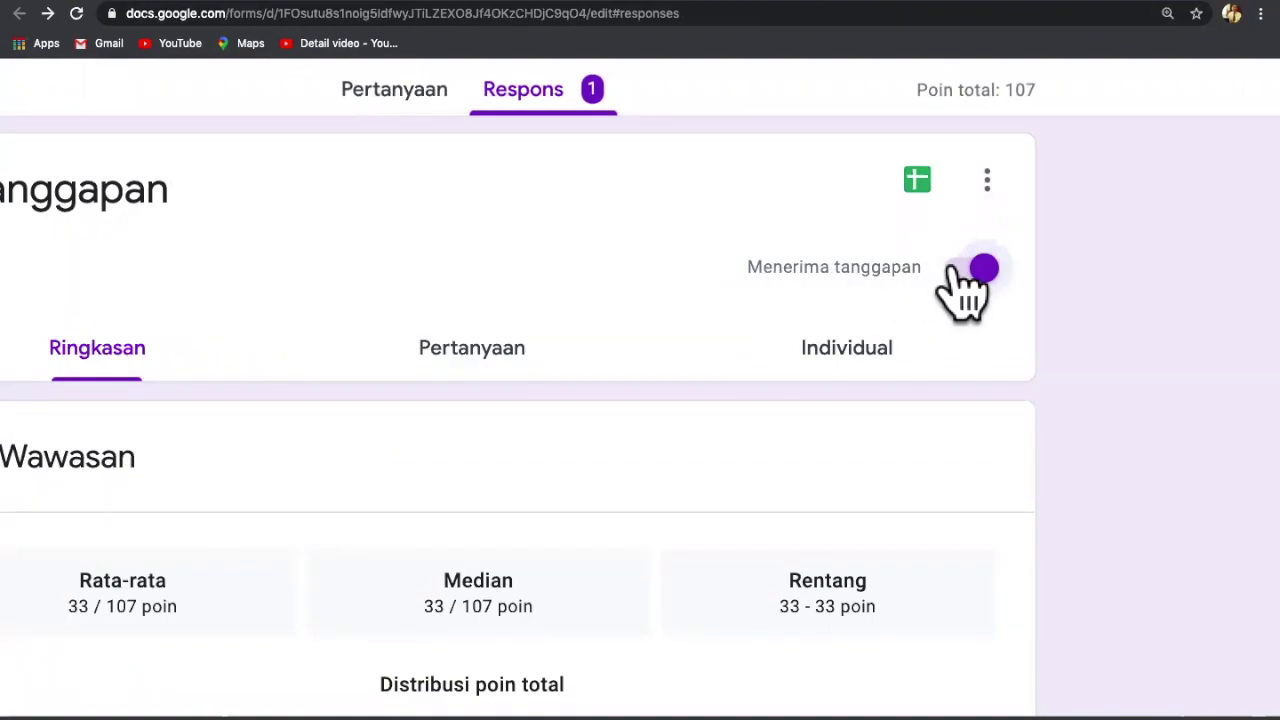
pyautogui.click(962, 282)
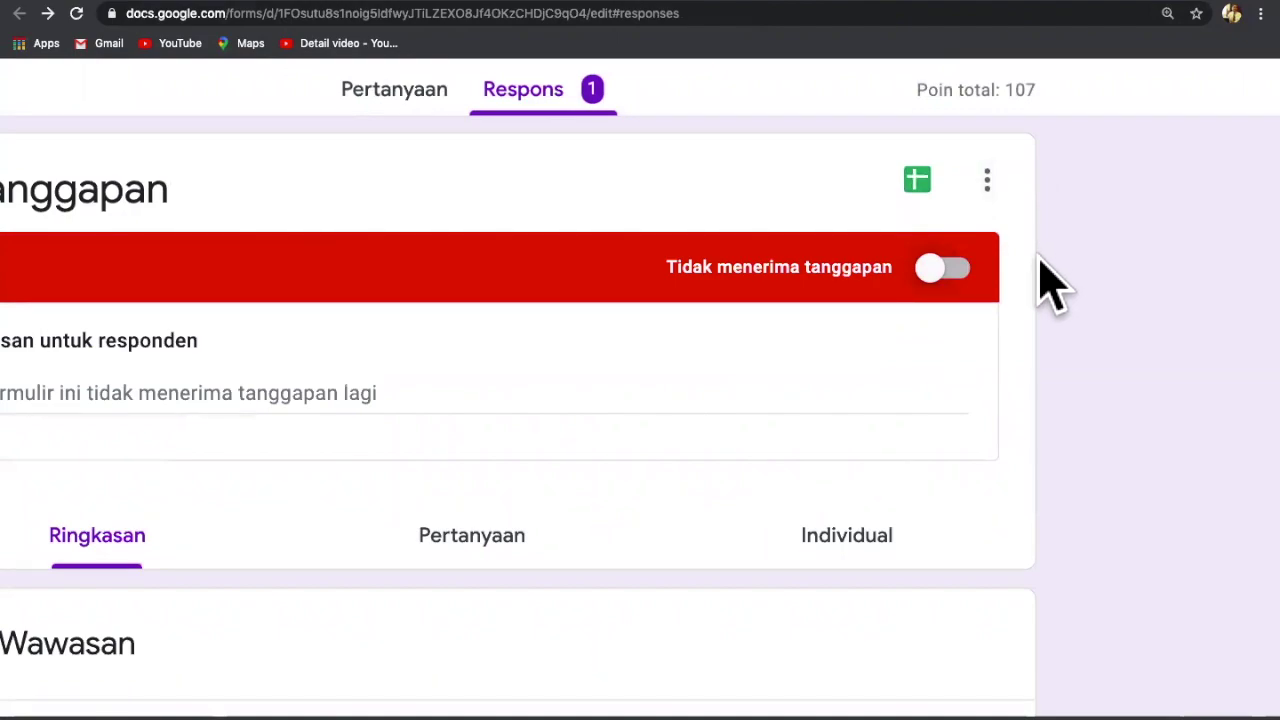
pyautogui.scroll(-5, 1050, 285)
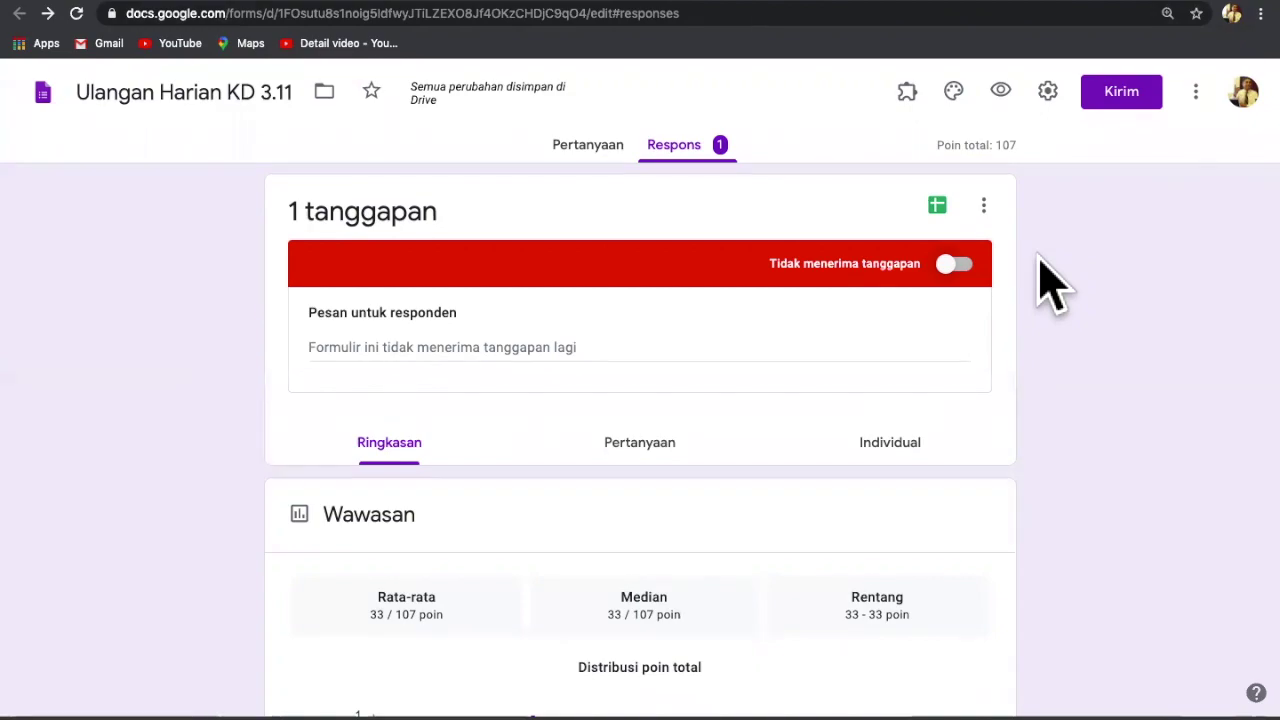
# - Look over the response summary and the header section of the form's questions
pyautogui.scroll(3, 1050, 285)
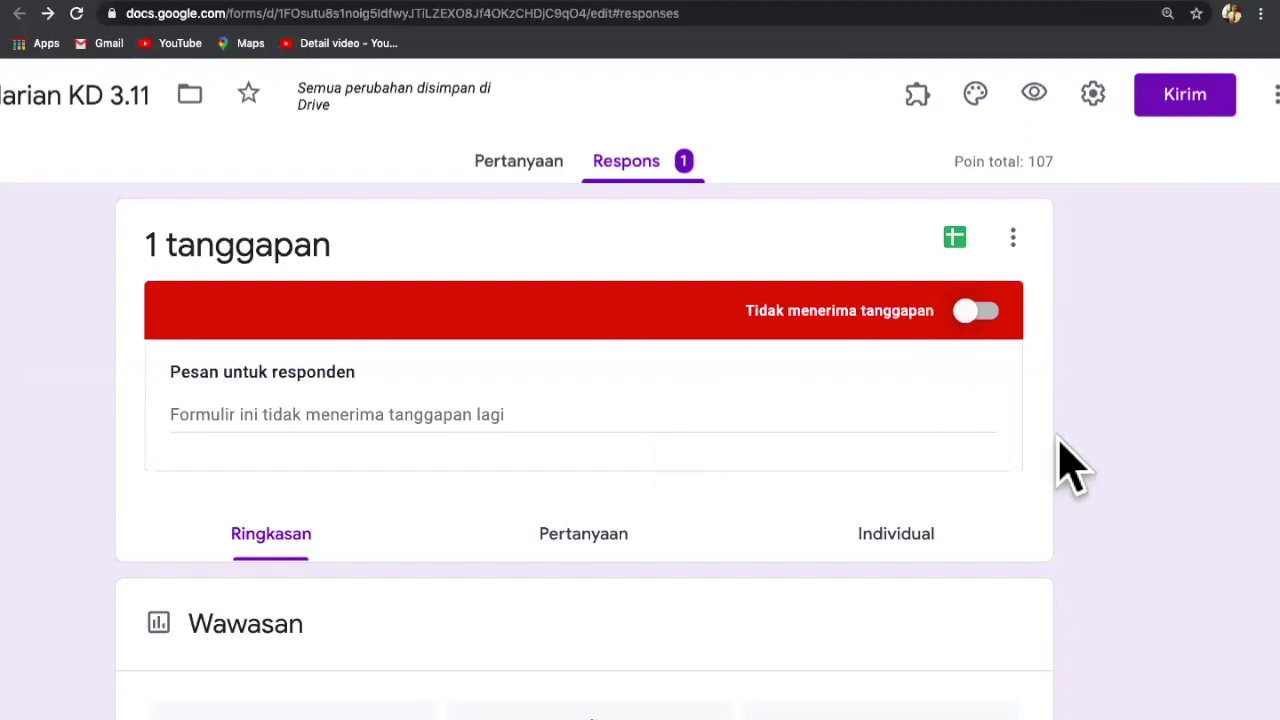
pyautogui.scroll(-3, 1066, 466)
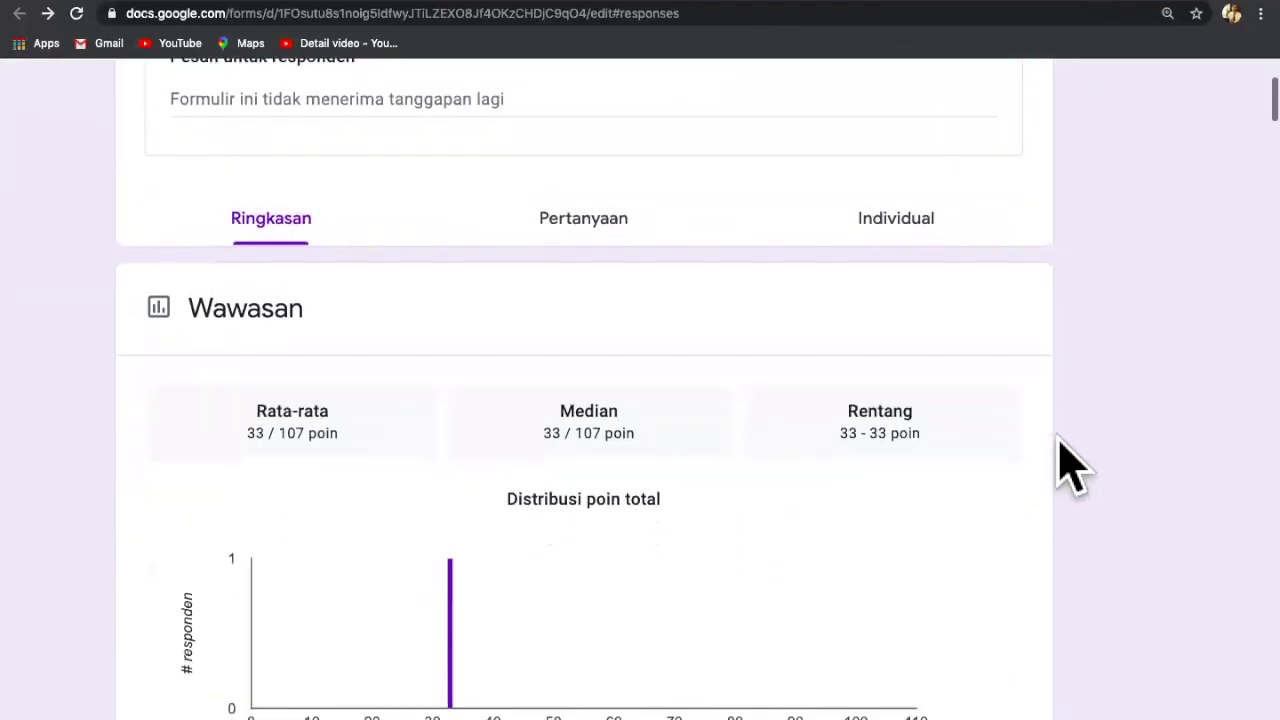
pyautogui.scroll(3, 1066, 466)
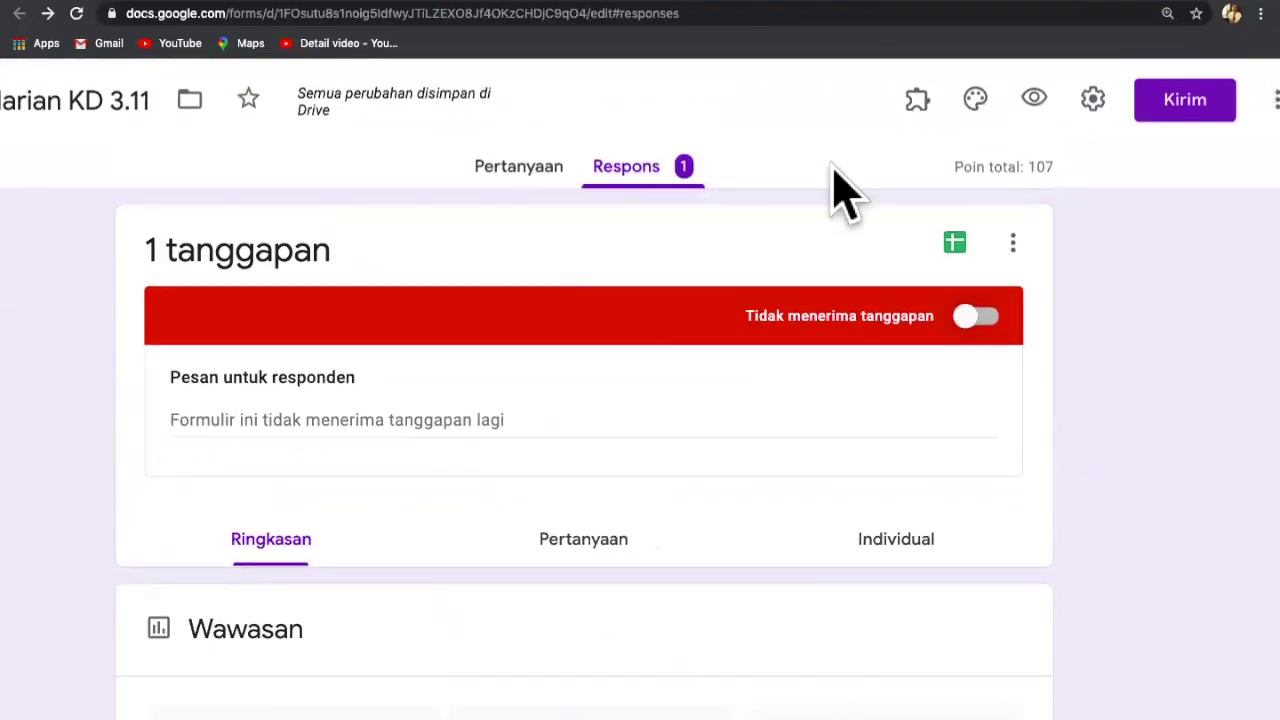
pyautogui.click(520, 175)
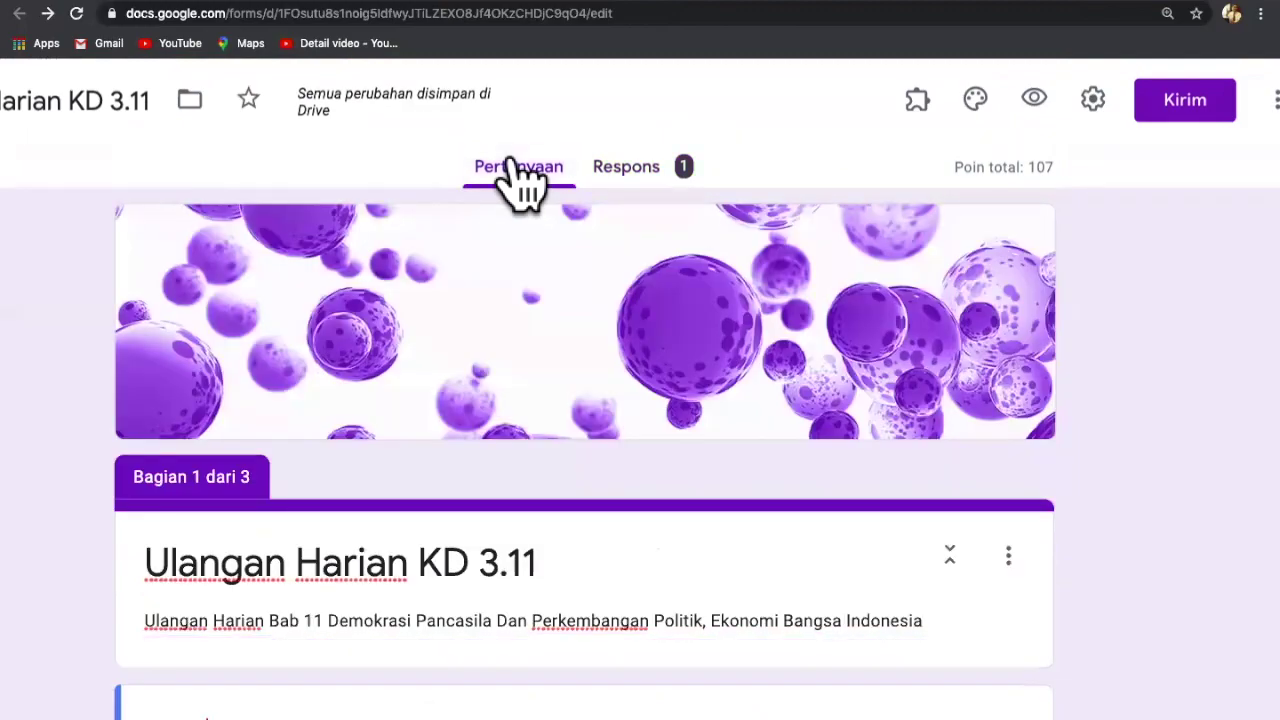
pyautogui.scroll(-2, 1190, 240)
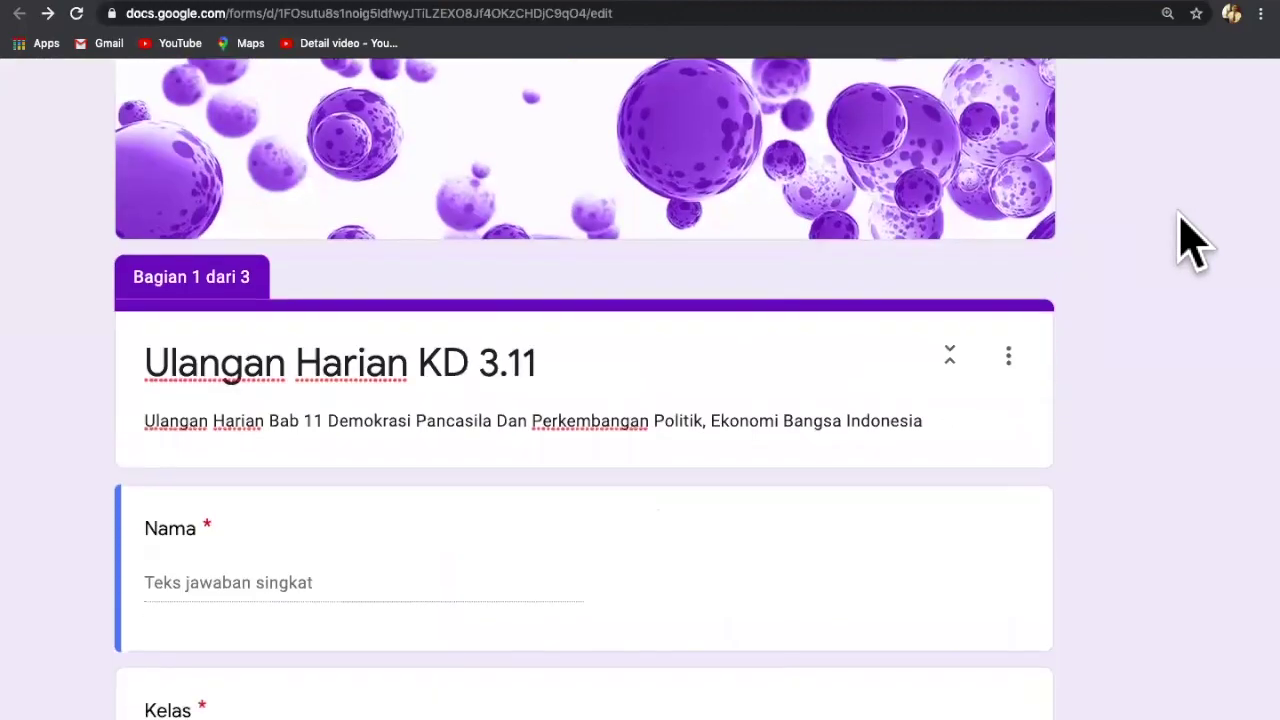
pyautogui.scroll(2, 1190, 240)
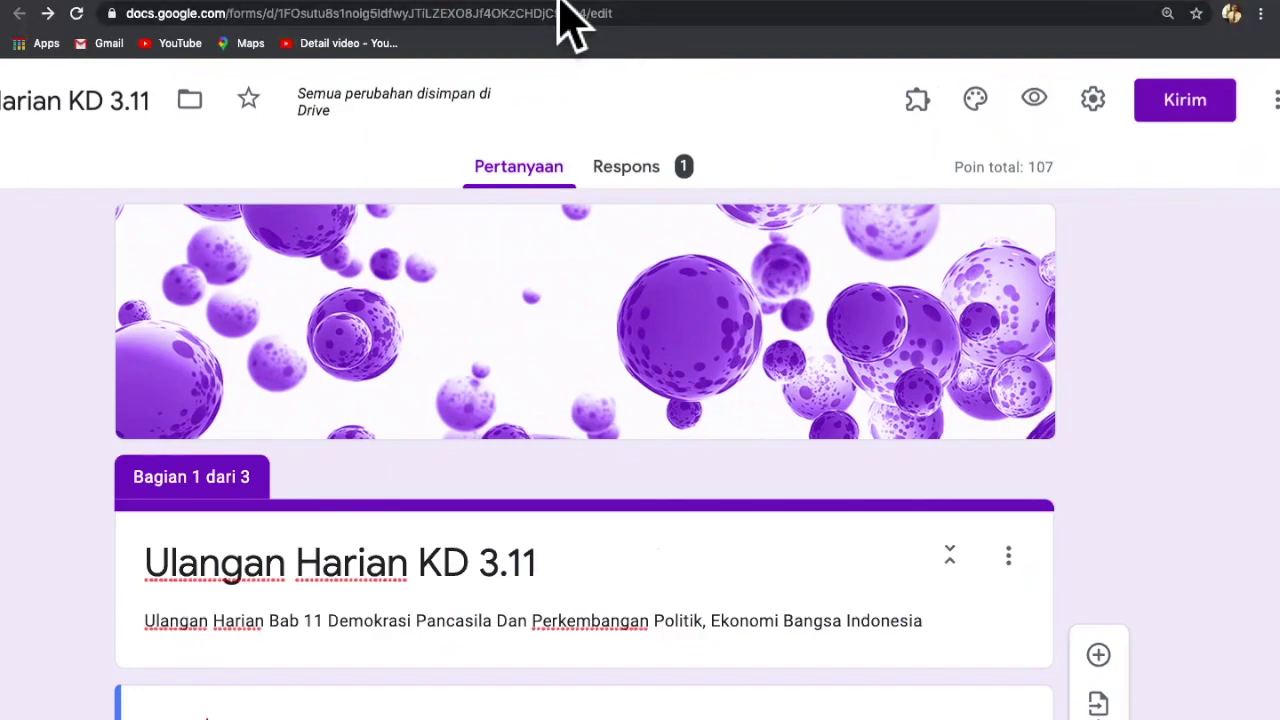
# - Switch to the Canva design "Cara Membuat Soal Isian/Essay Di Google Form" and start a Standard presentation of it
pyautogui.click(608, 6)
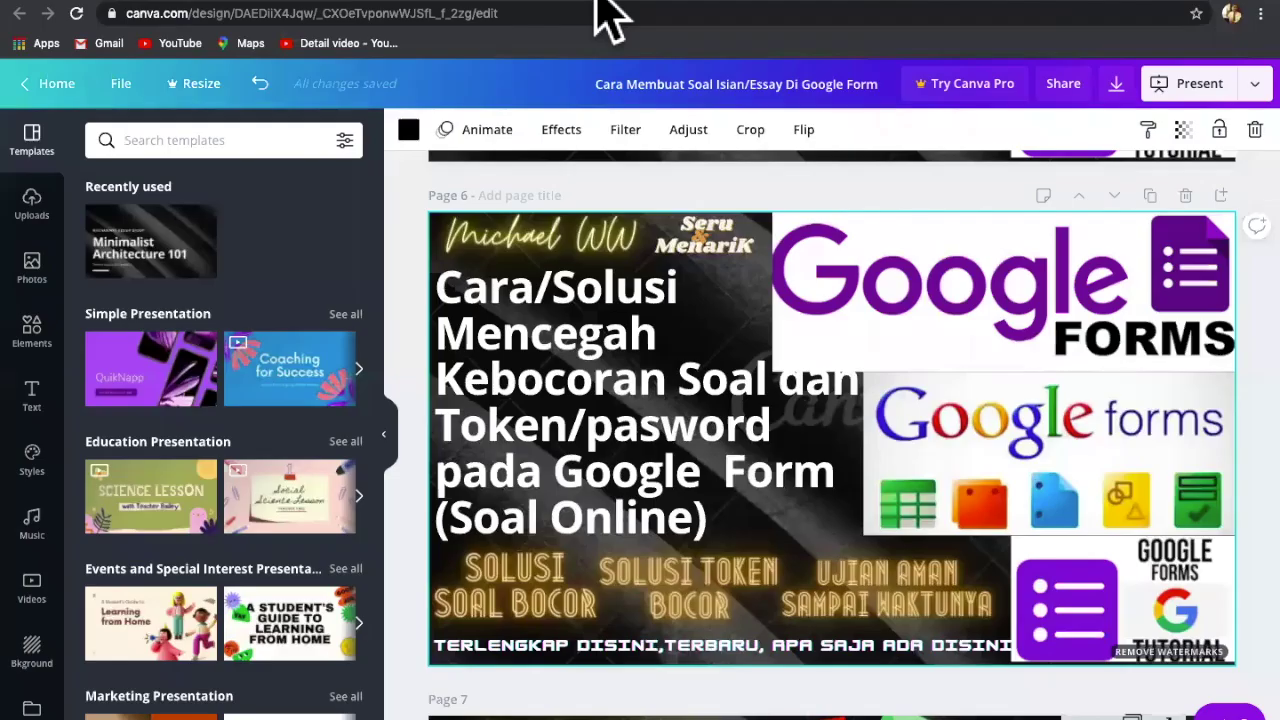
pyautogui.click(1198, 84)
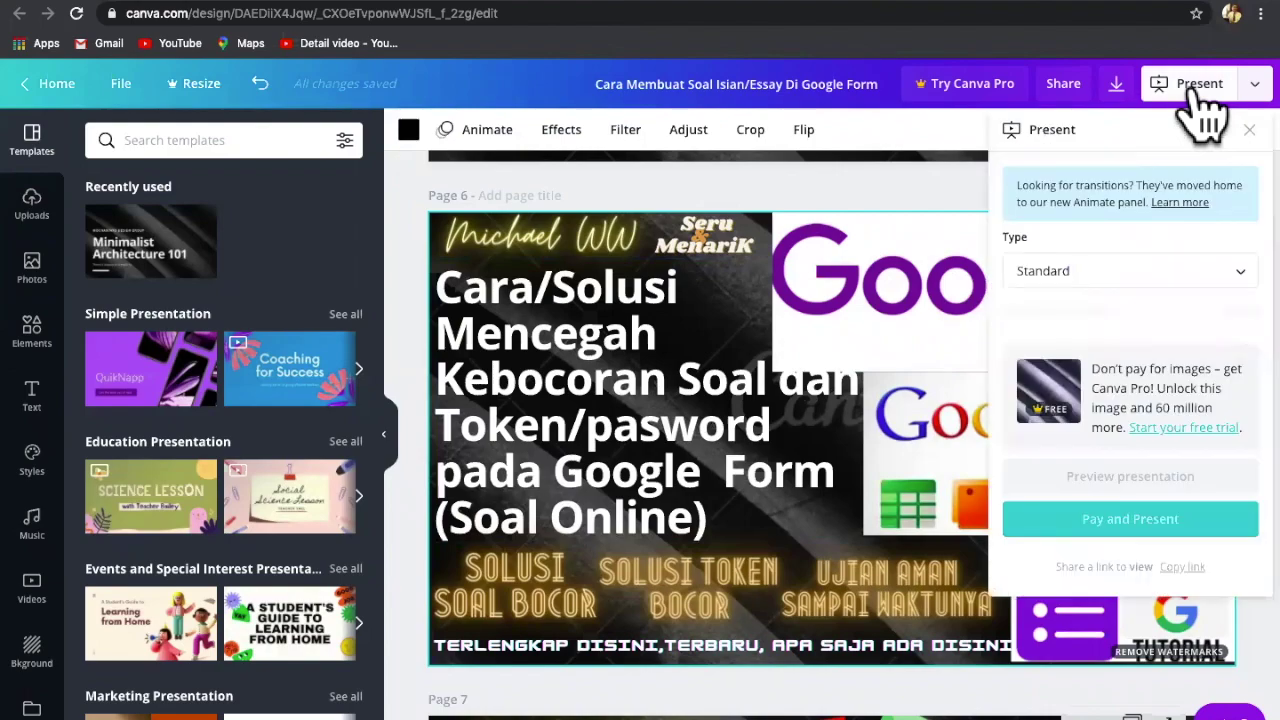
pyautogui.click(1120, 518)
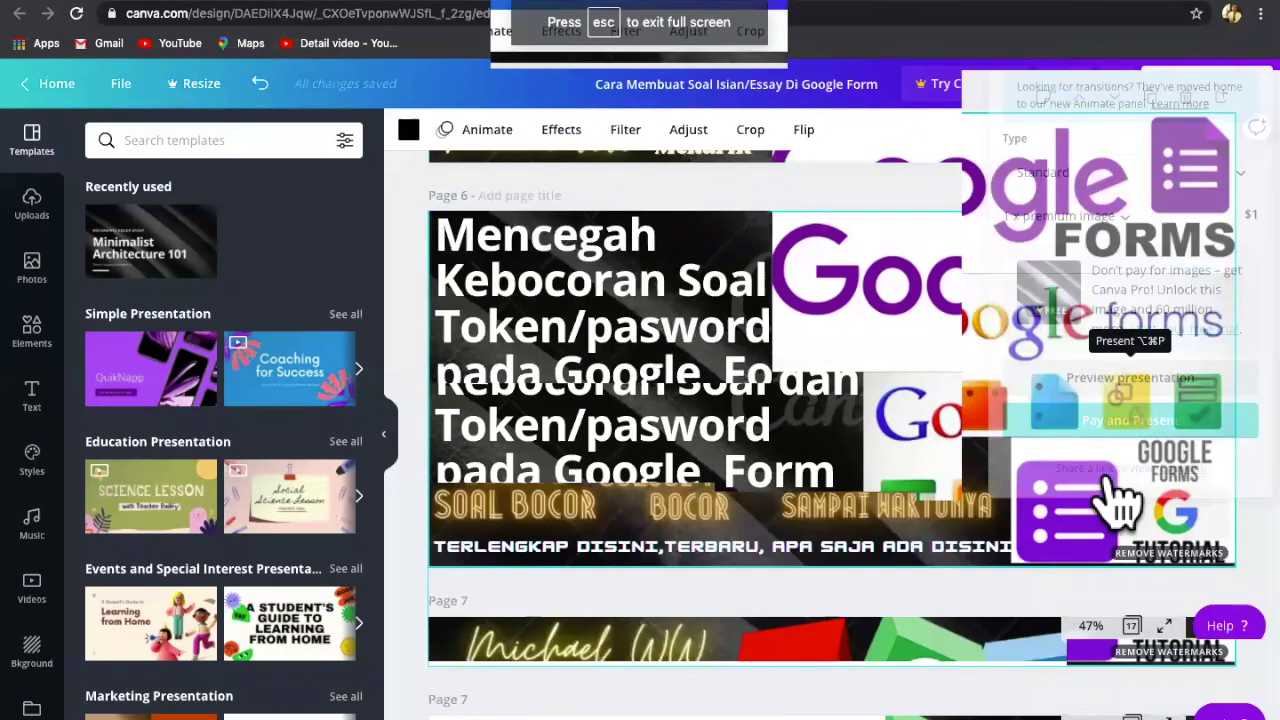